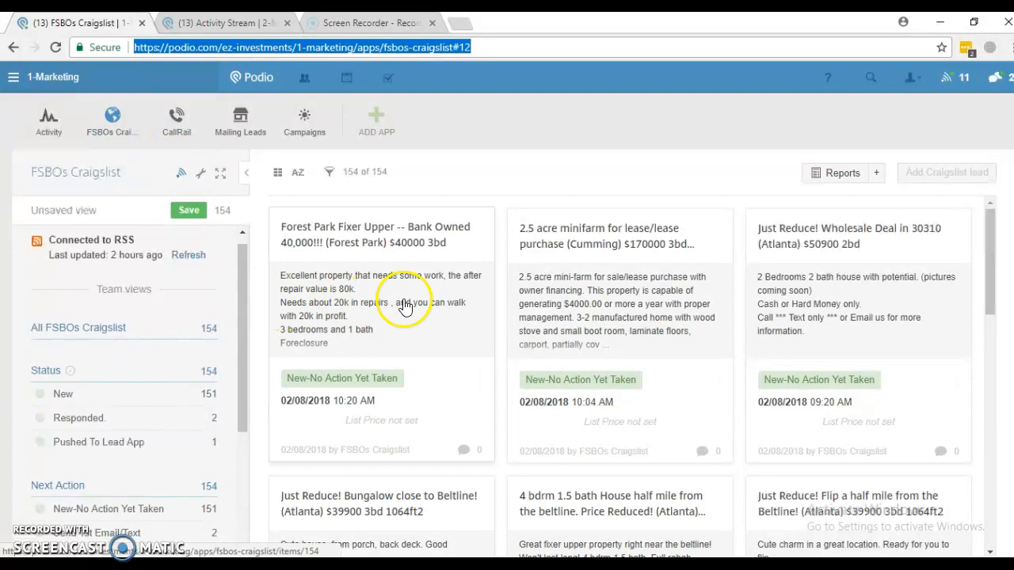
# View the list of workspaces in the EZ Investments organization
pyautogui.click(61, 77)
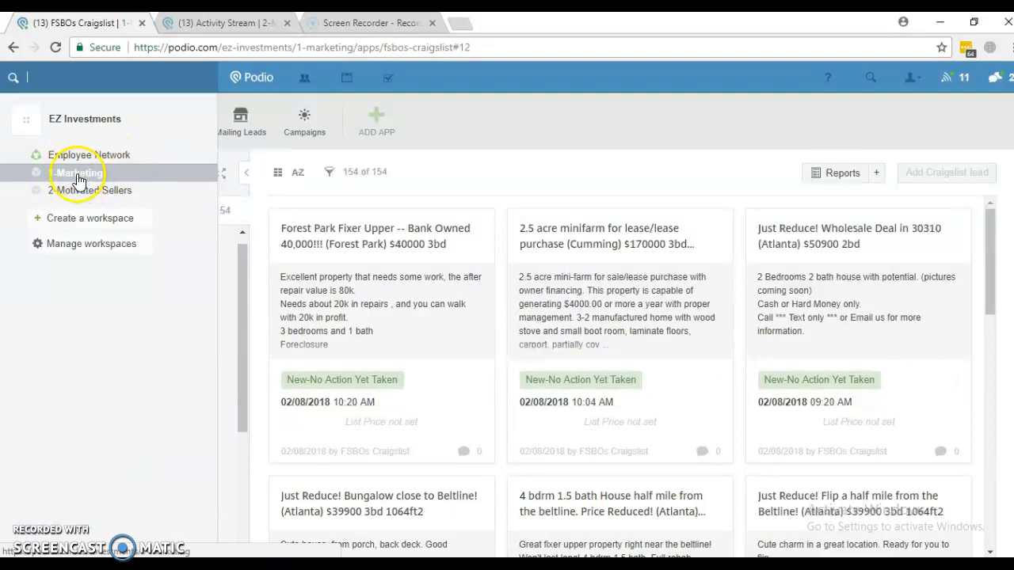
pyautogui.click(446, 171)
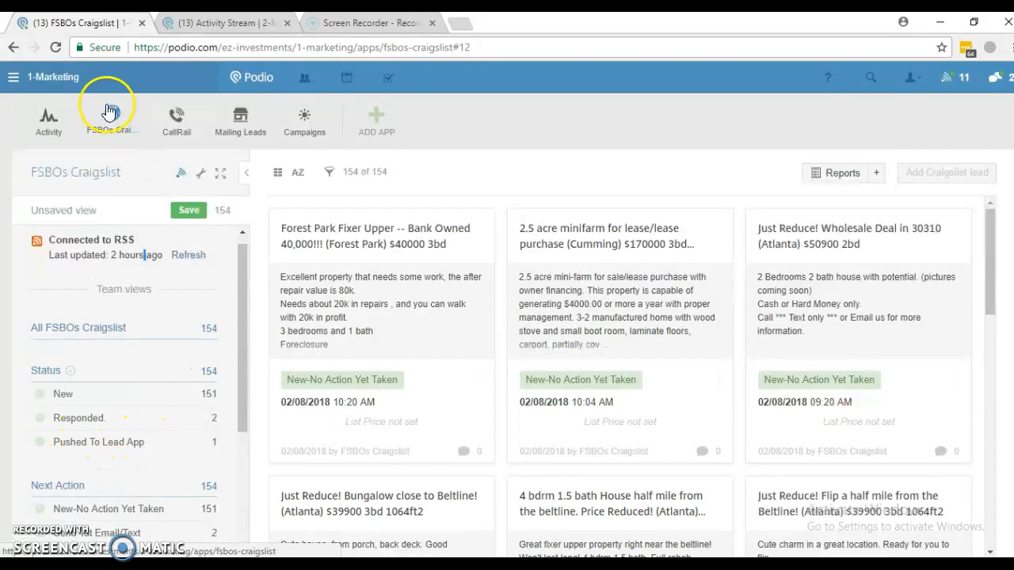
pyautogui.click(94, 82)
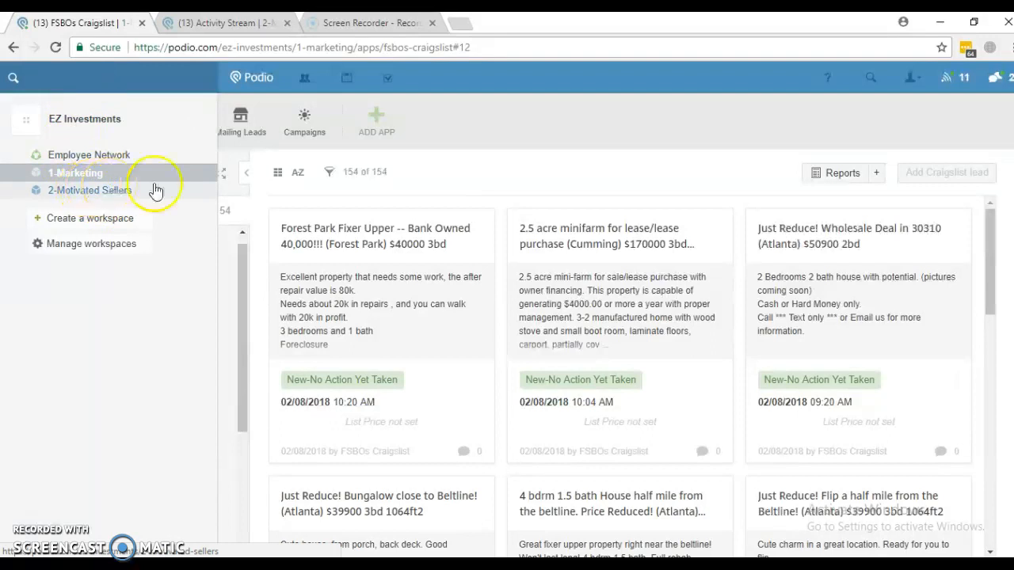
pyautogui.click(415, 183)
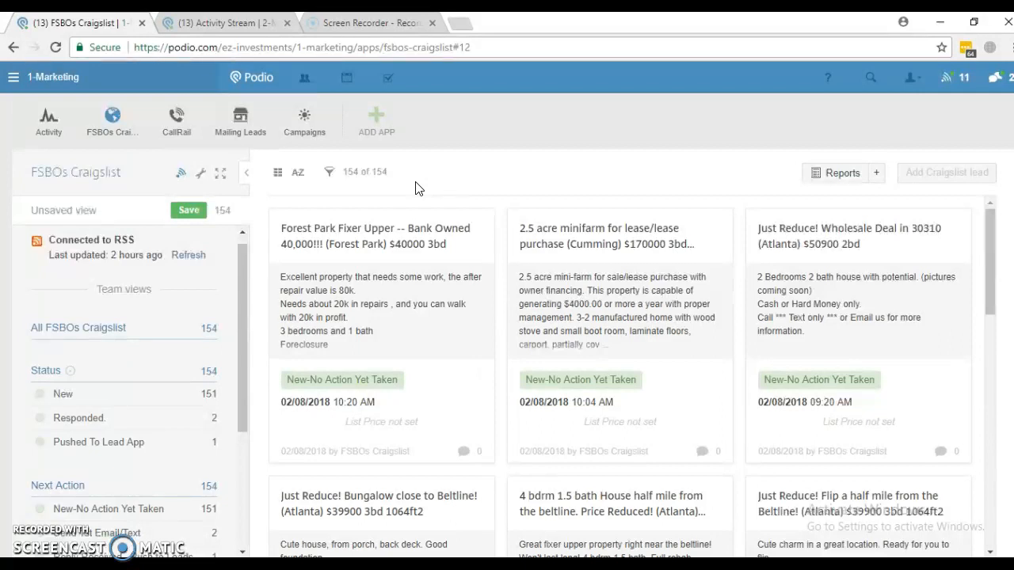
# Open the Forest Park Fixer Upper lead in FSBOs Craigslist and follow its Craigslist link to the original listing
pyautogui.click(401, 254)
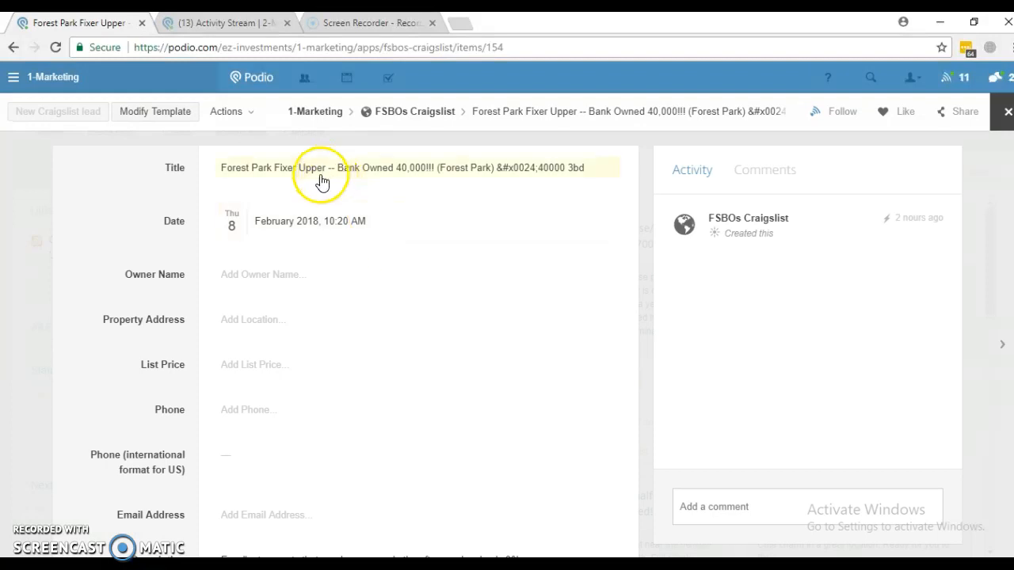
pyautogui.scroll(-1, 289, 235)
pyautogui.scroll(-5, 289, 236)
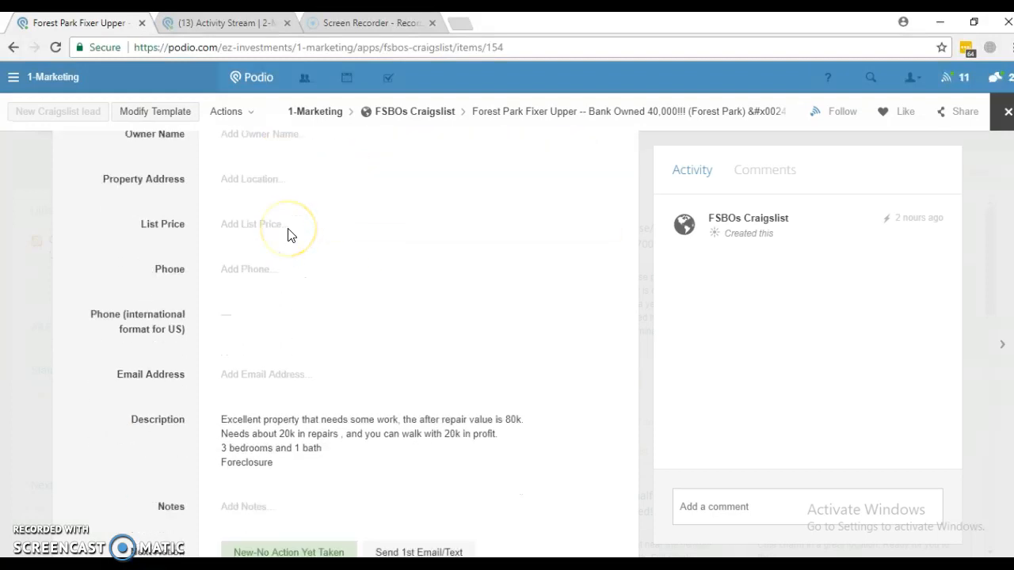
pyautogui.scroll(-3, 289, 235)
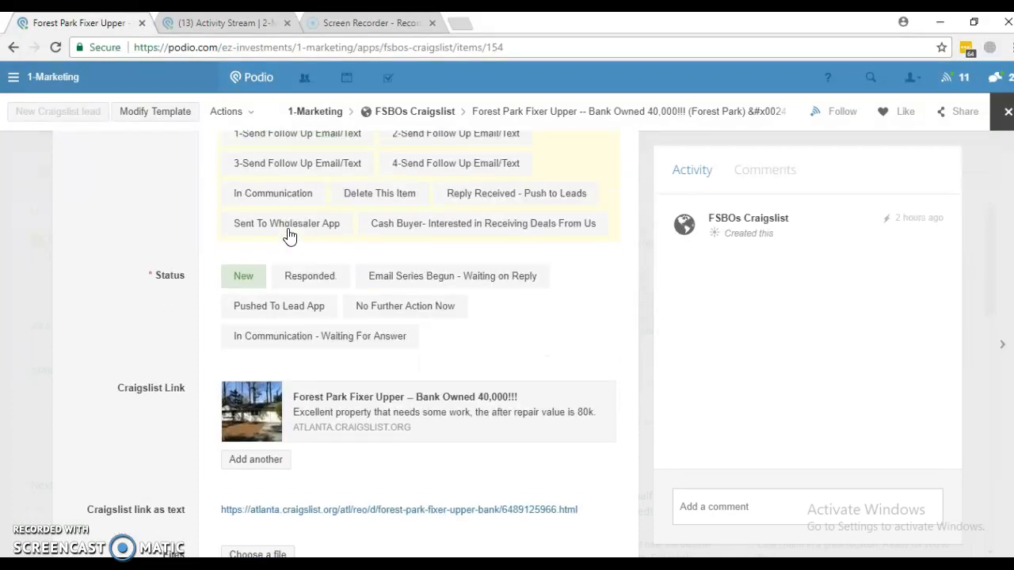
pyautogui.click(275, 248)
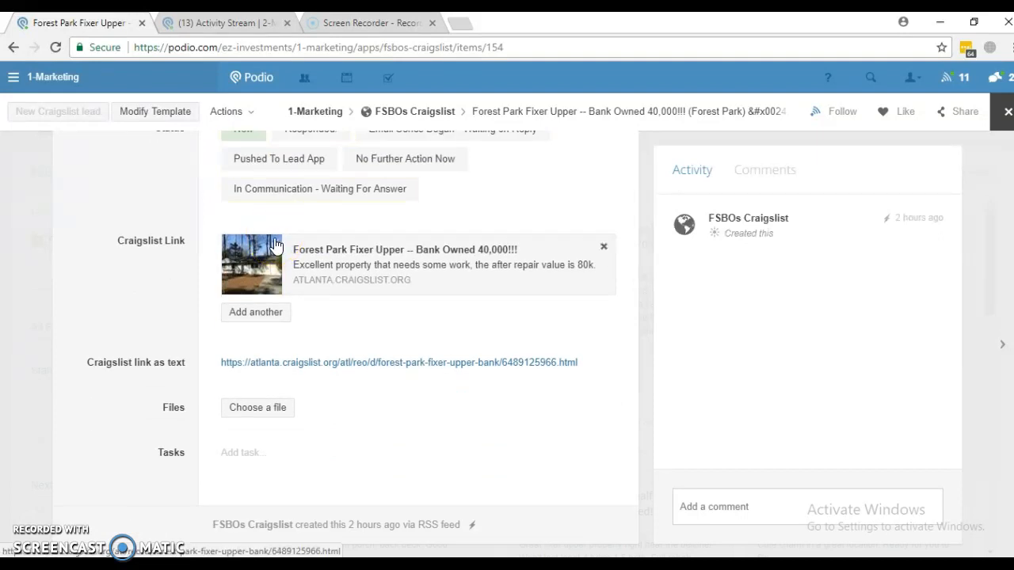
pyautogui.click(275, 247)
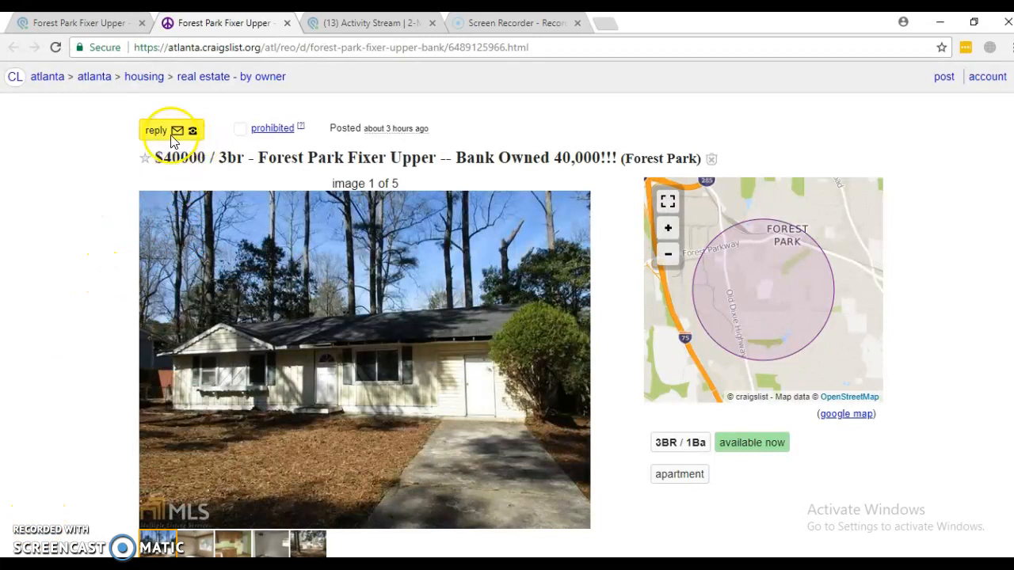
# Look through the Forest Park listing and show its reply contact details
pyautogui.scroll(-1, 121, 231)
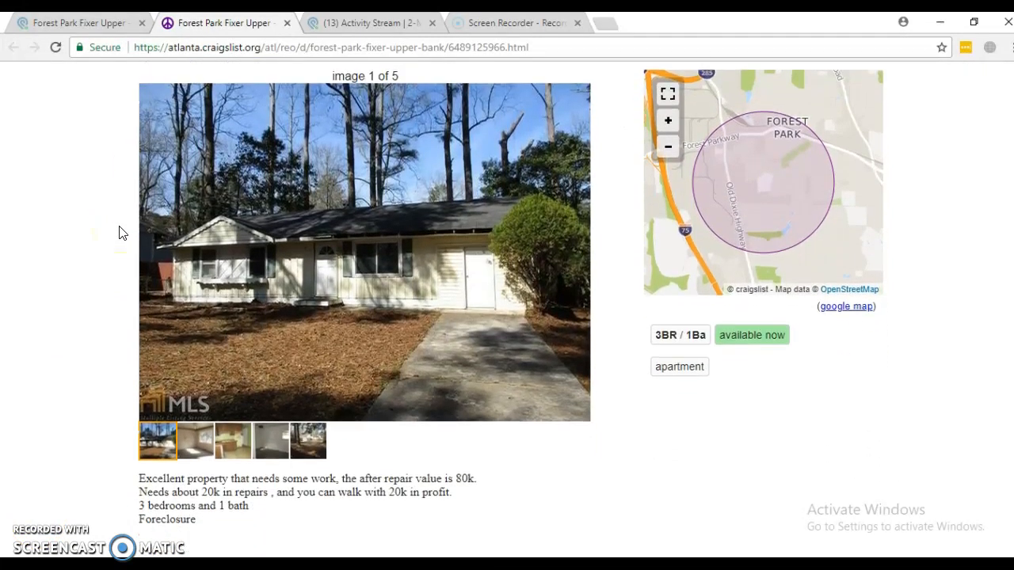
pyautogui.scroll(-2, 118, 231)
pyautogui.scroll(3, 118, 230)
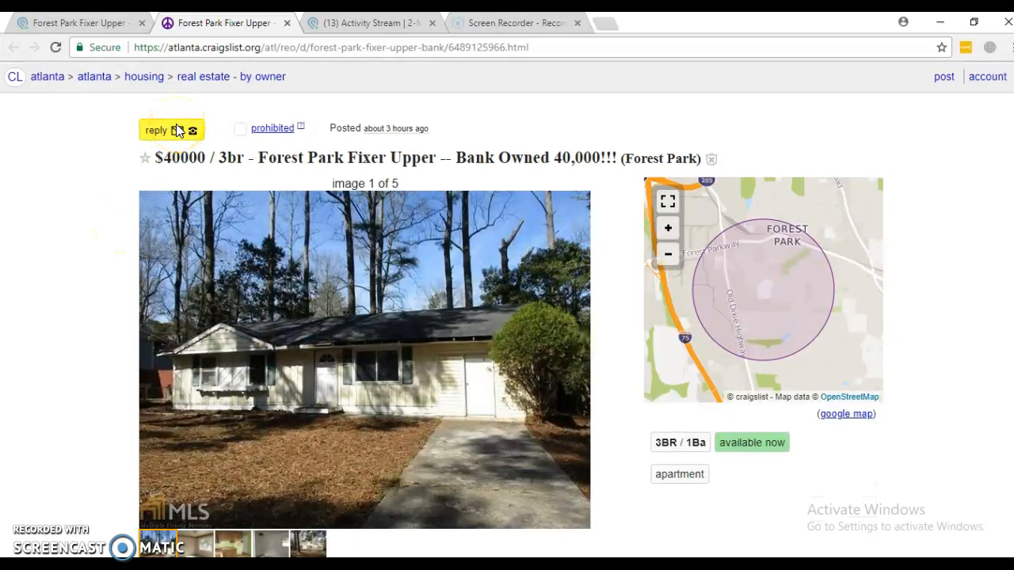
pyautogui.click(178, 131)
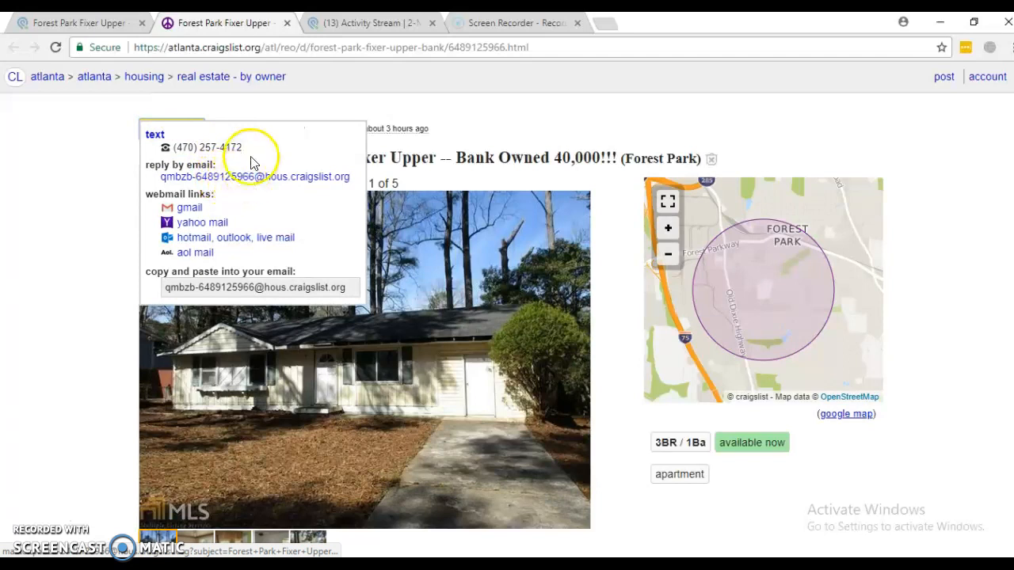
# Return to the Forest Park lead in Podio and fill in the contact's e-mail address
pyautogui.click(98, 24)
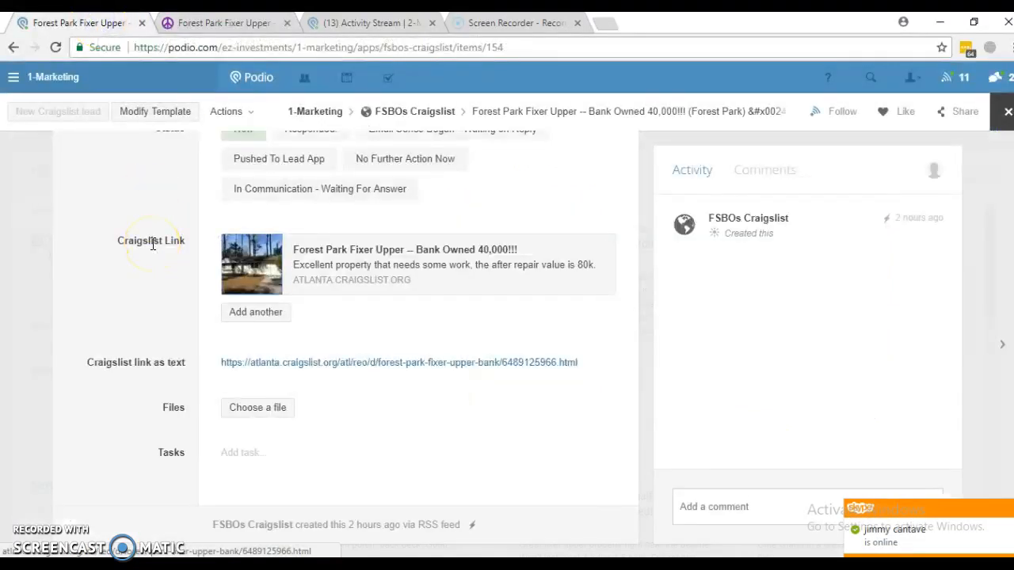
pyautogui.scroll(4, 153, 244)
pyautogui.scroll(4, 155, 249)
pyautogui.scroll(2, 249, 244)
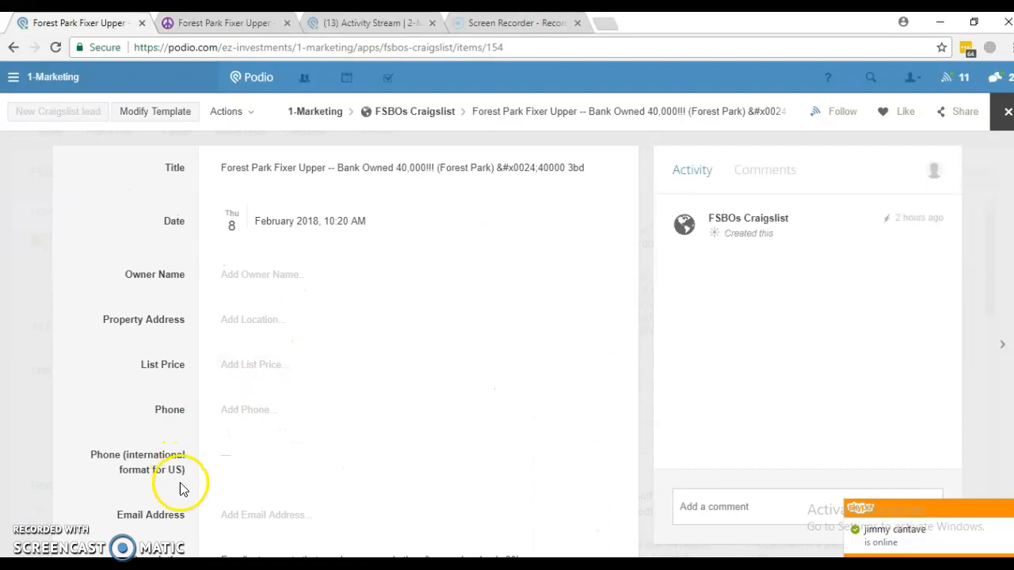
pyautogui.click(277, 519)
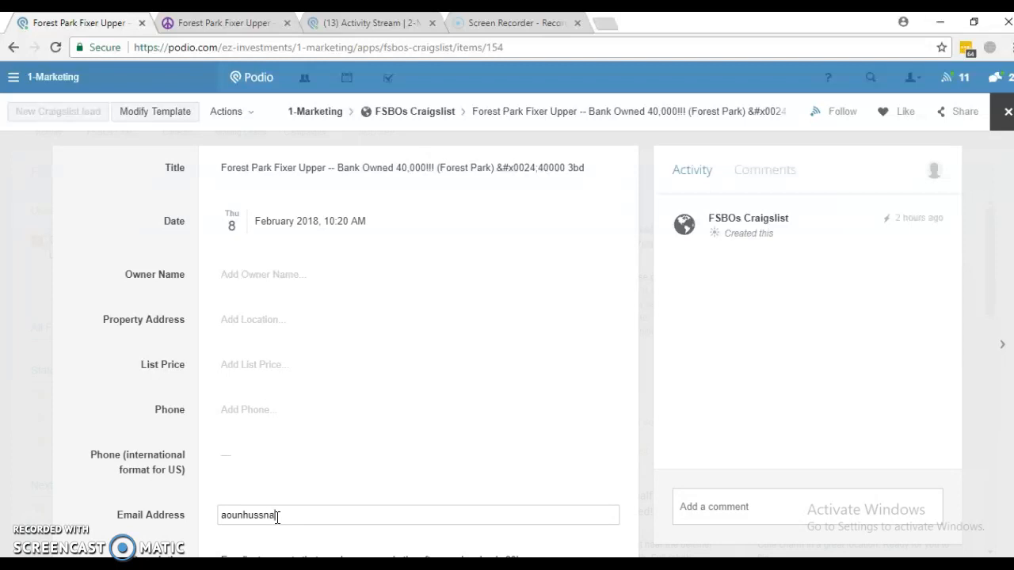
pyautogui.write('@Gmail.com')
# Copy the account's own phone number from Google Voice into the Phone field of the Podio lead and save it
pyautogui.click(227, 416)
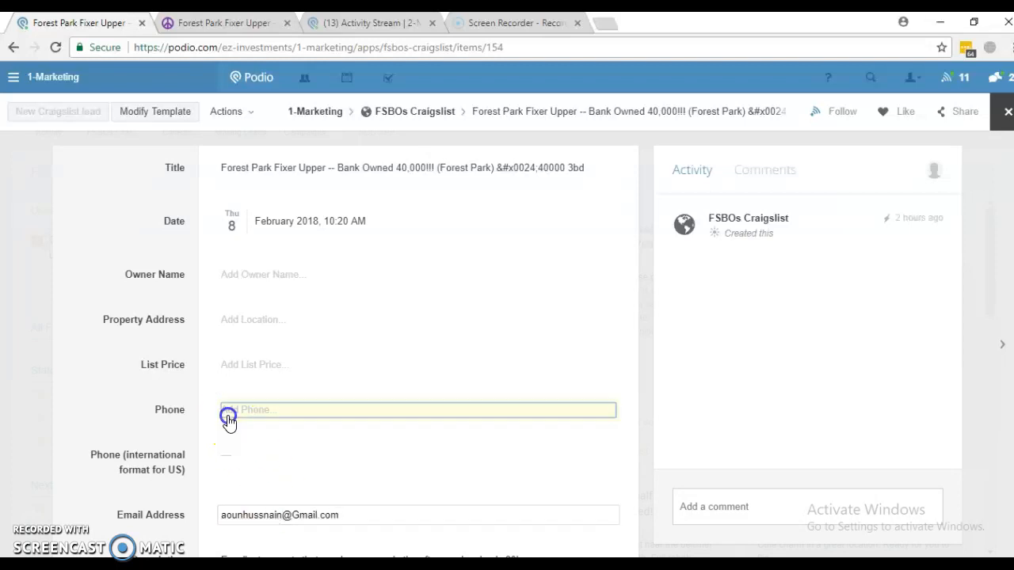
pyautogui.hotkey('alt', 'Tab')
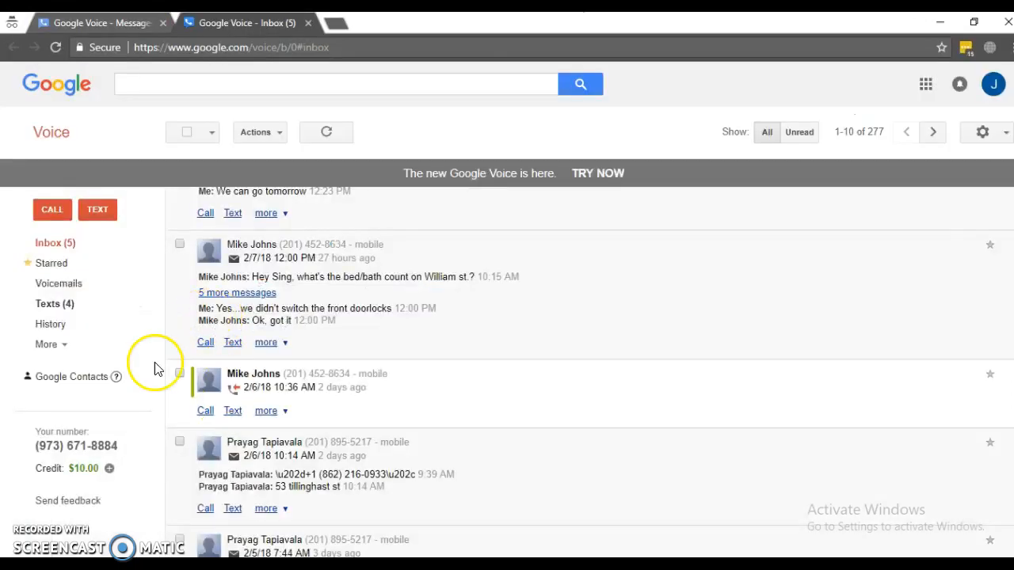
pyautogui.moveTo(121, 452); pyautogui.dragTo(34, 448)
pyautogui.hotkey('ctrl', 'c')
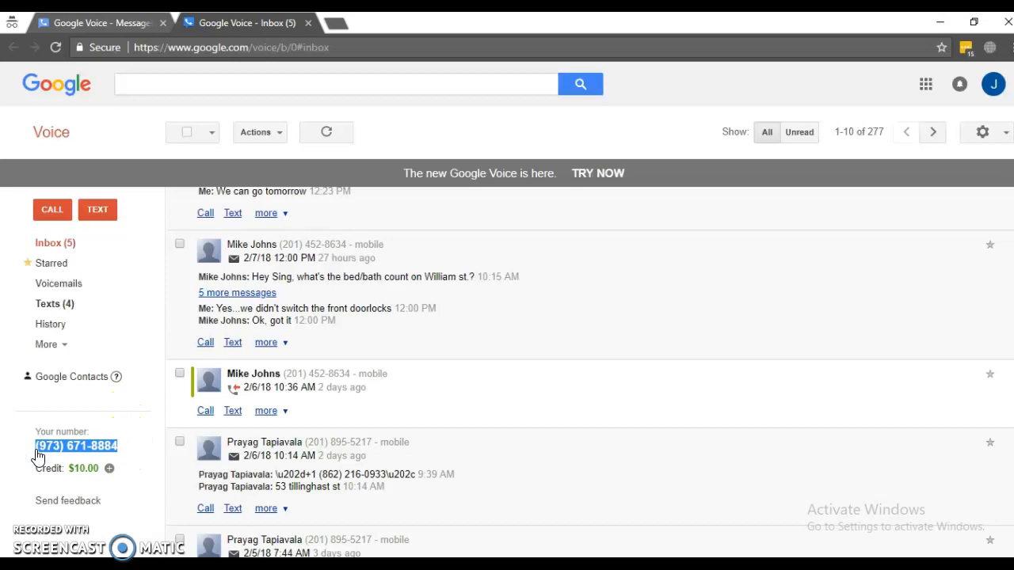
pyautogui.hotkey('alt', 'Tab')
pyautogui.hotkey('ctrl', 'v')
pyautogui.click(166, 408)
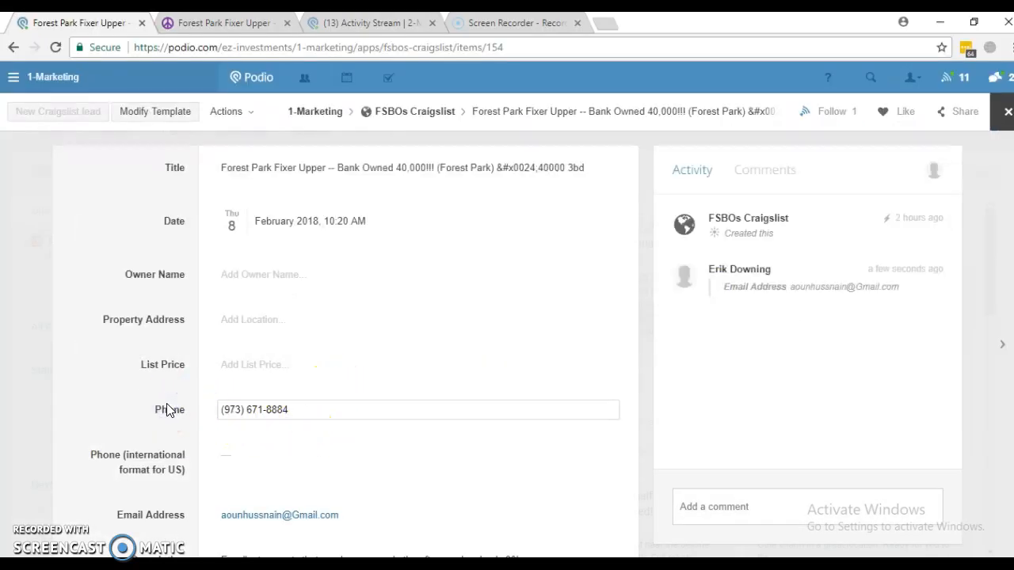
# Check the Craigslist listing's contact details again and fill in the owner's name on the Podio lead
pyautogui.scroll(-1, 169, 389)
pyautogui.scroll(-1, 170, 389)
pyautogui.scroll(1, 170, 389)
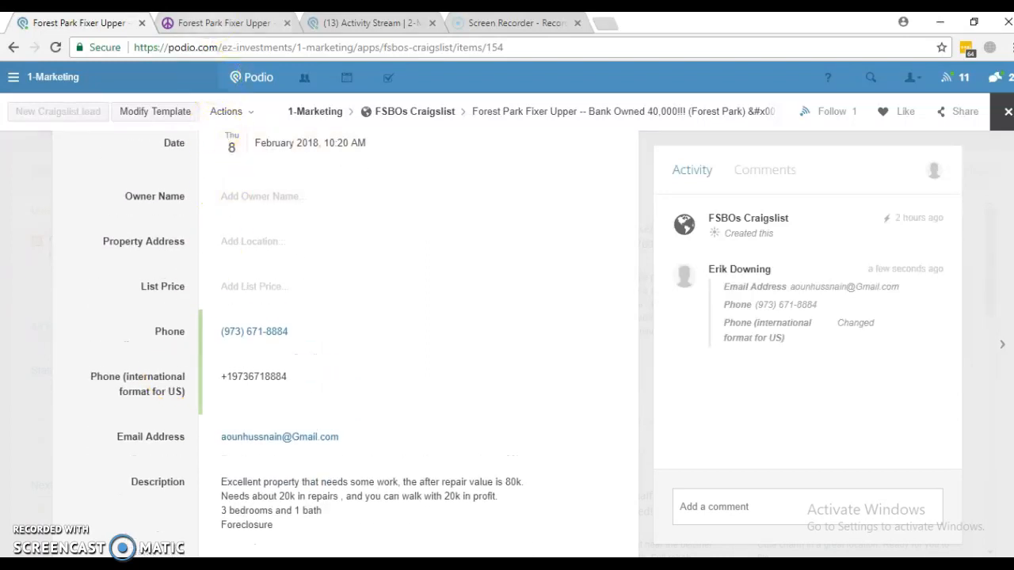
pyautogui.click(224, 22)
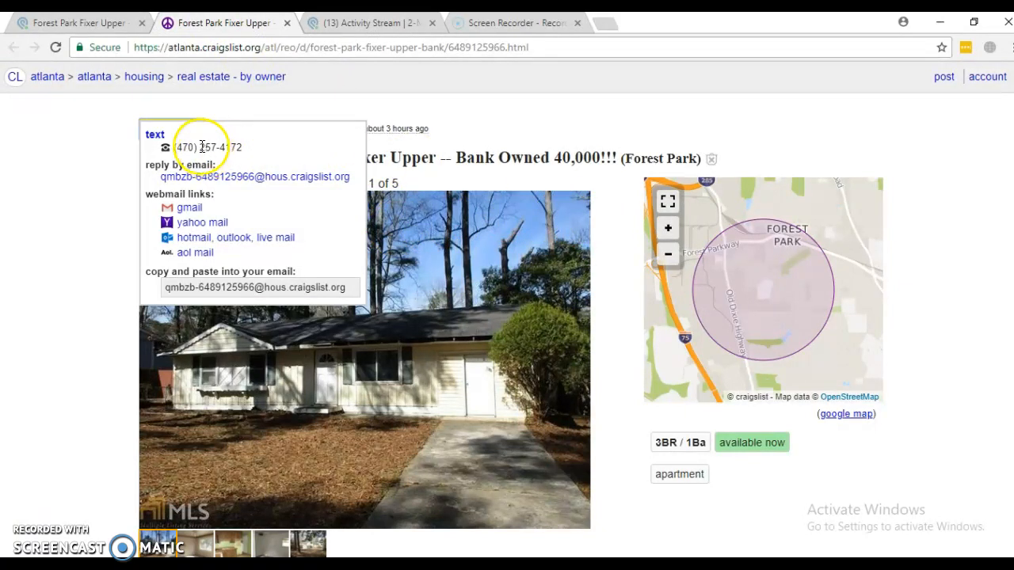
pyautogui.click(72, 22)
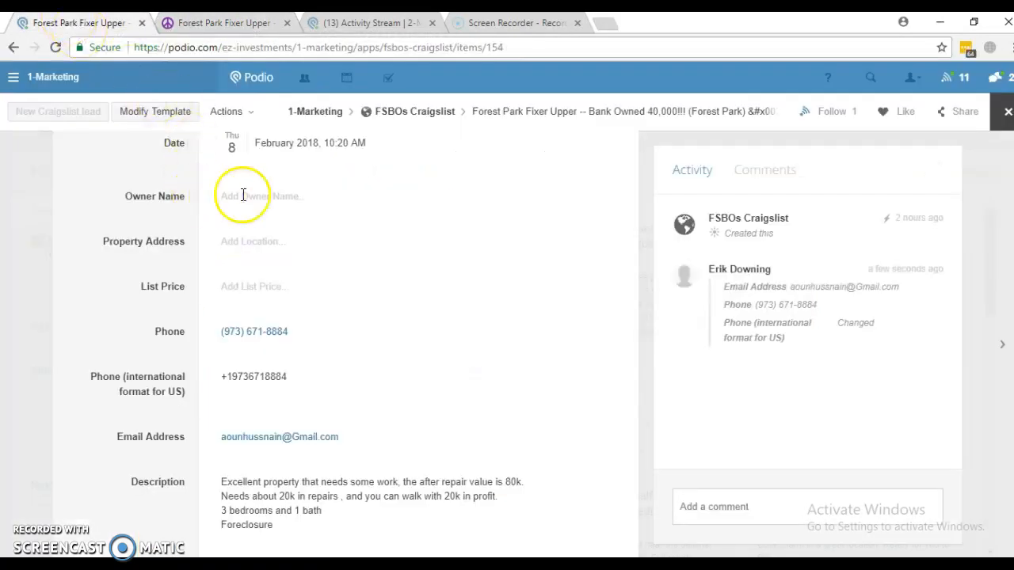
pyautogui.click(288, 196)
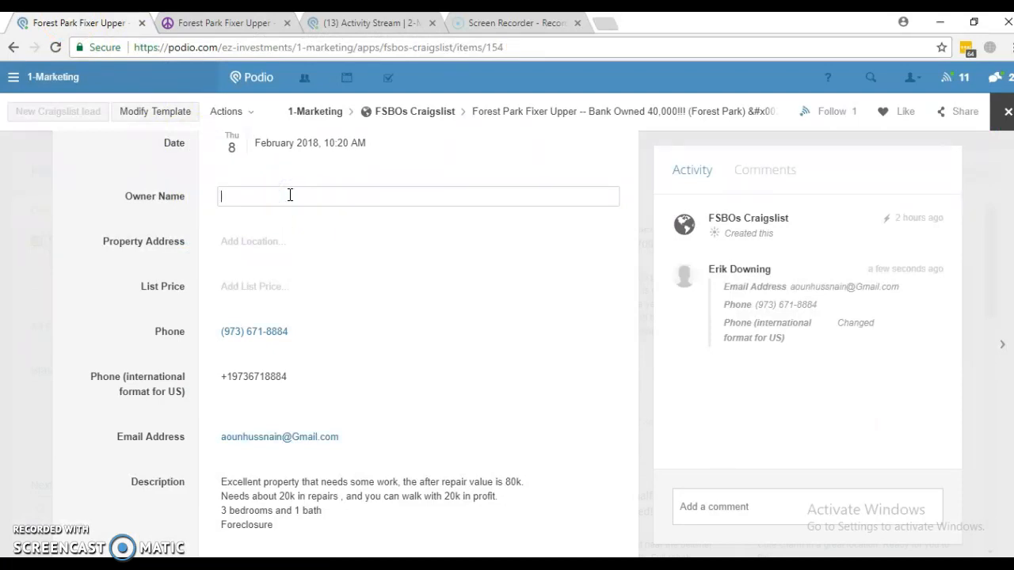
pyautogui.click(248, 250)
# Set the lead's Next Action to Send 1st Email/Text
pyautogui.scroll(-2, 175, 262)
pyautogui.scroll(-5, 174, 259)
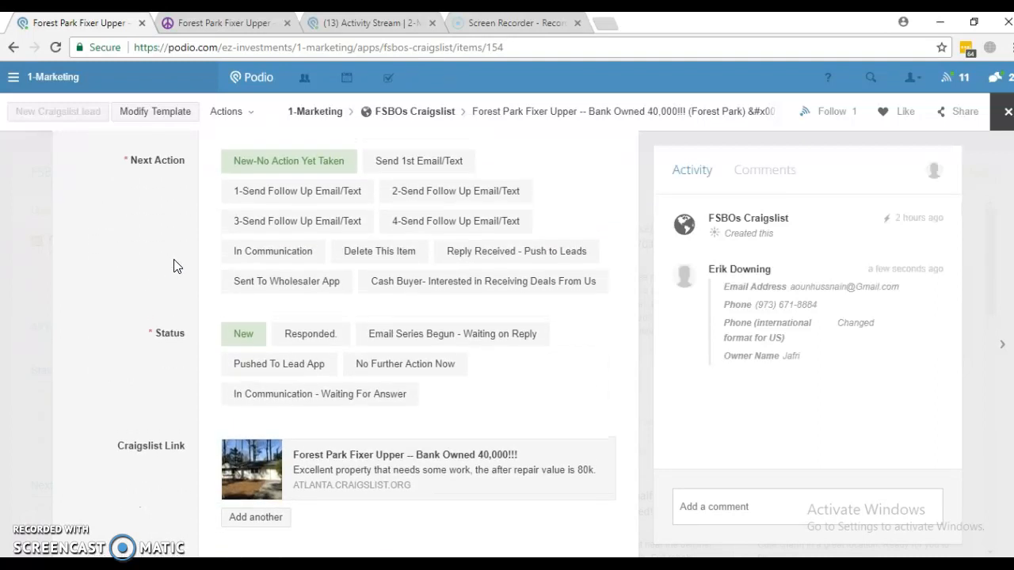
pyautogui.click(301, 161)
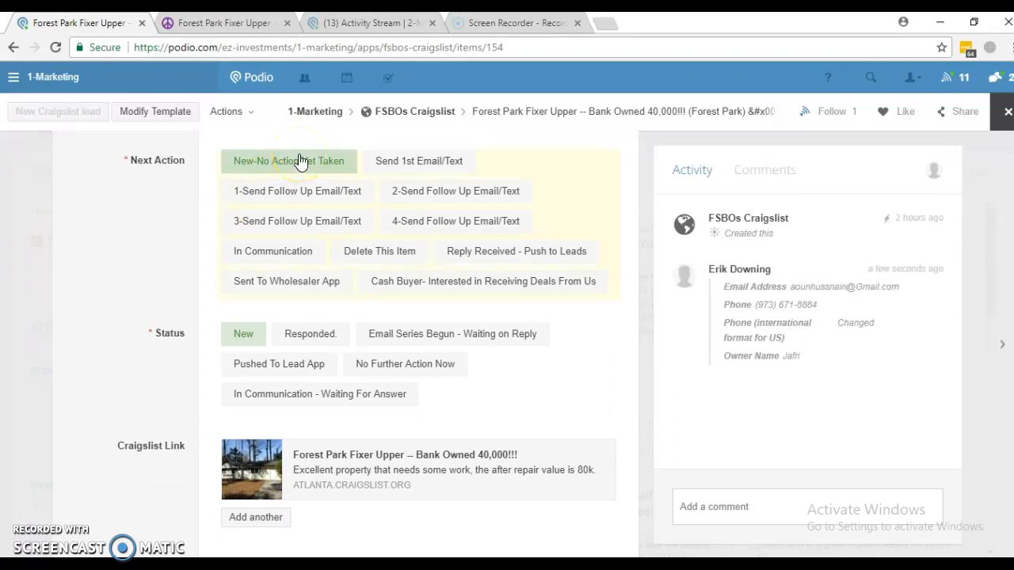
pyautogui.click(197, 205)
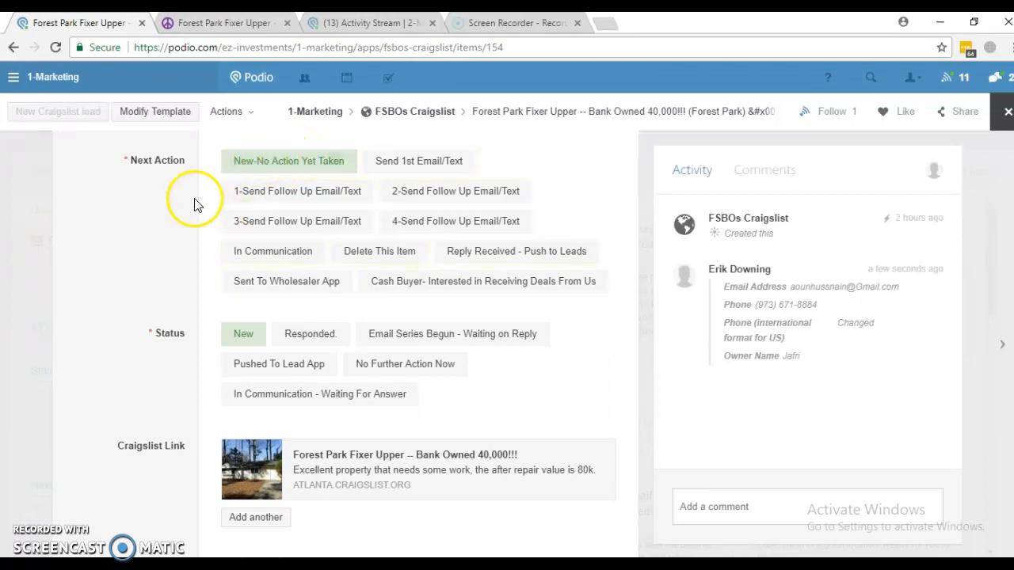
pyautogui.scroll(1, 195, 207)
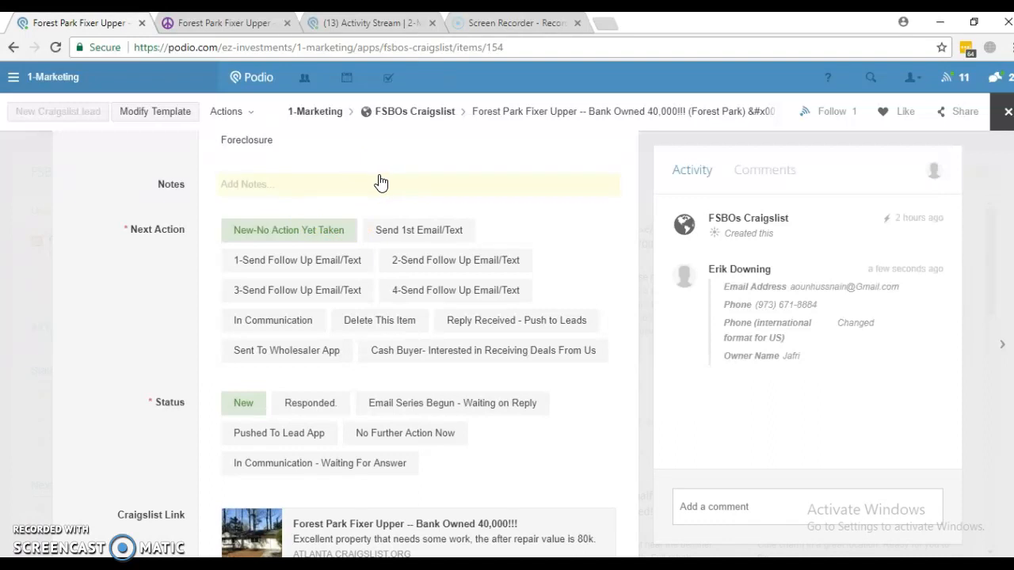
pyautogui.click(347, 183)
pyautogui.click(385, 230)
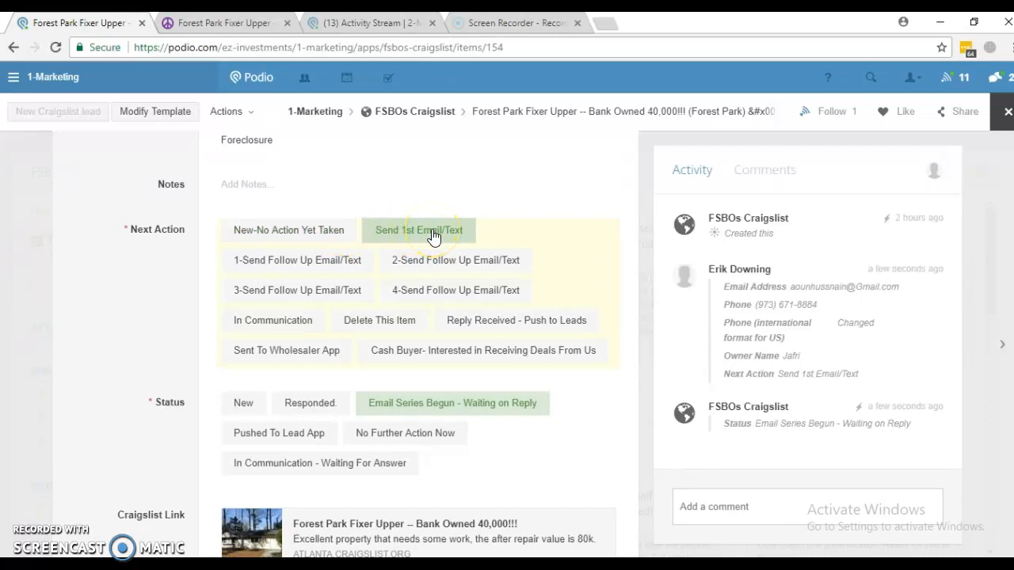
pyautogui.click(279, 261)
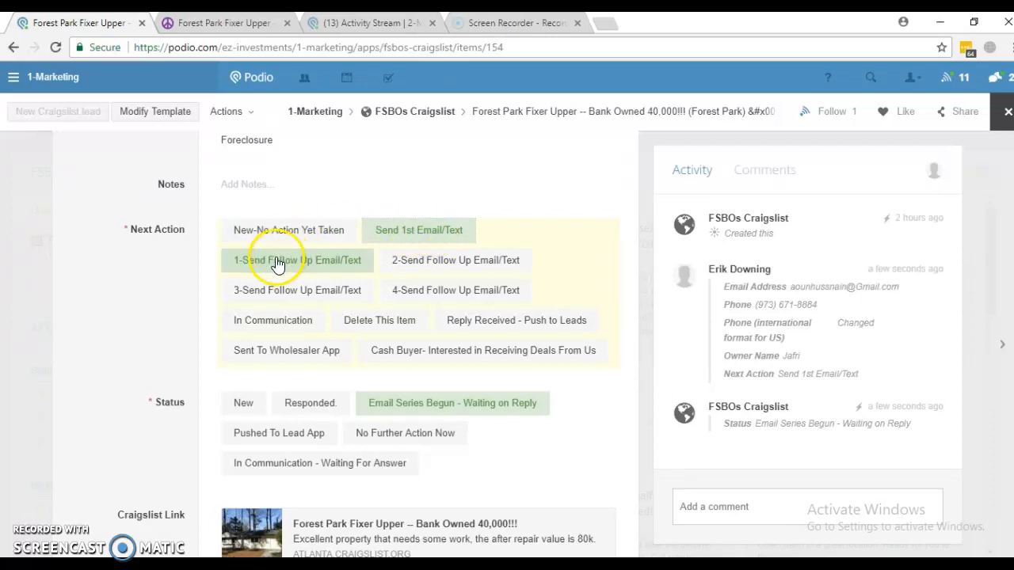
pyautogui.click(351, 267)
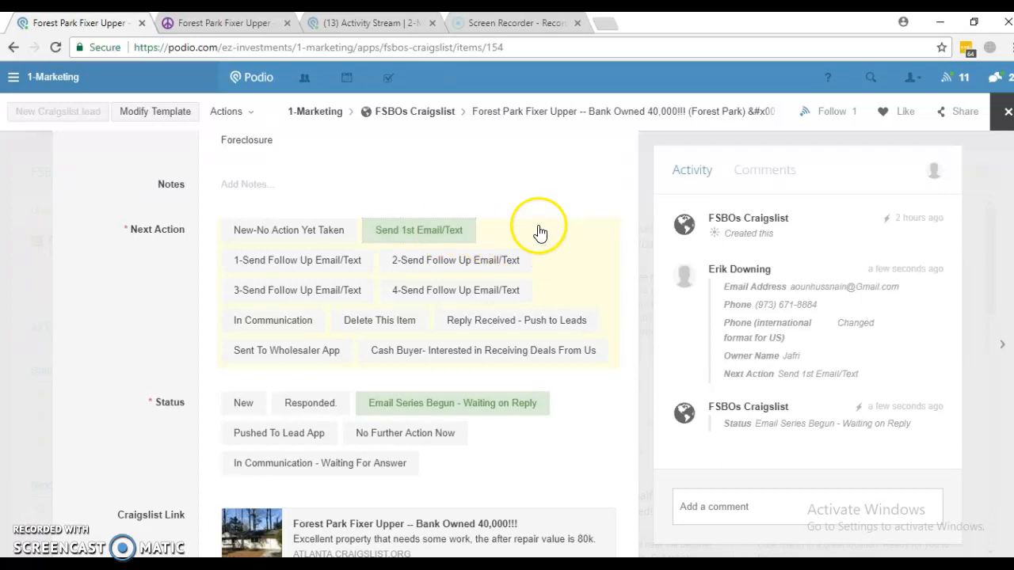
# Check the Google Voice inbox for the automated text, and open the "I Want To Buy Your Property." e-mail in Gmail
pyautogui.hotkey('alt', 'Tab')
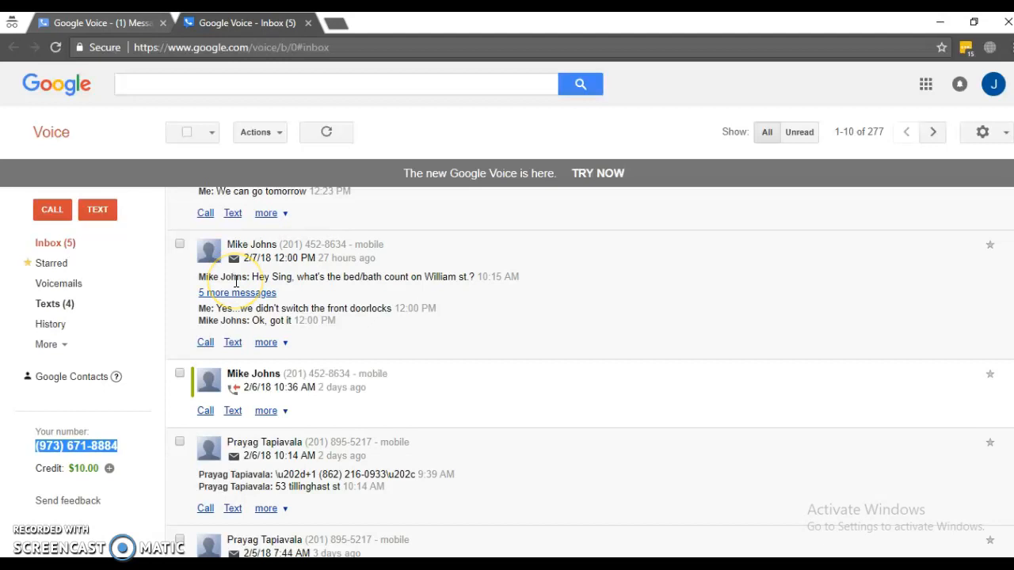
pyautogui.scroll(2, 236, 282)
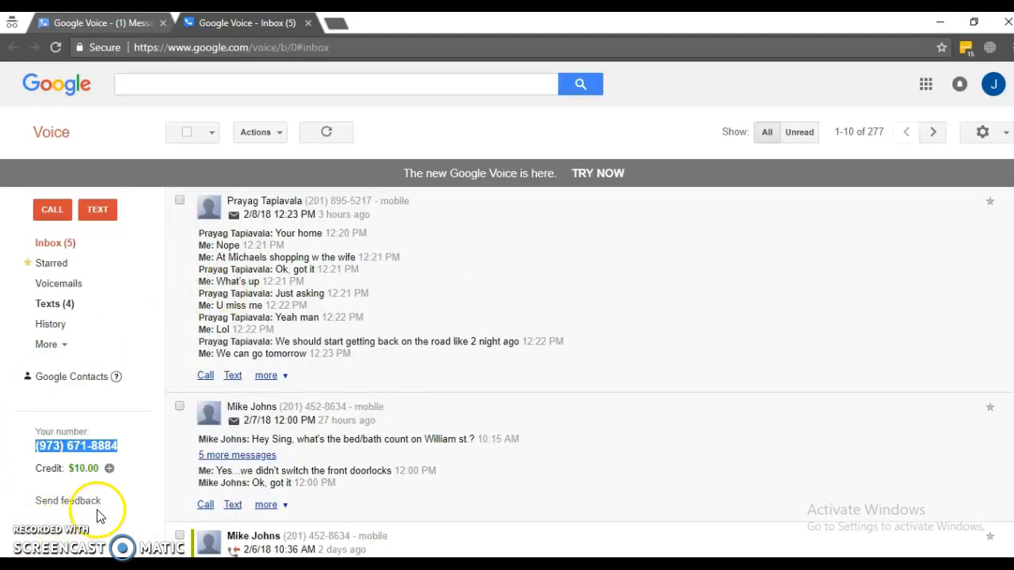
pyautogui.click(89, 252)
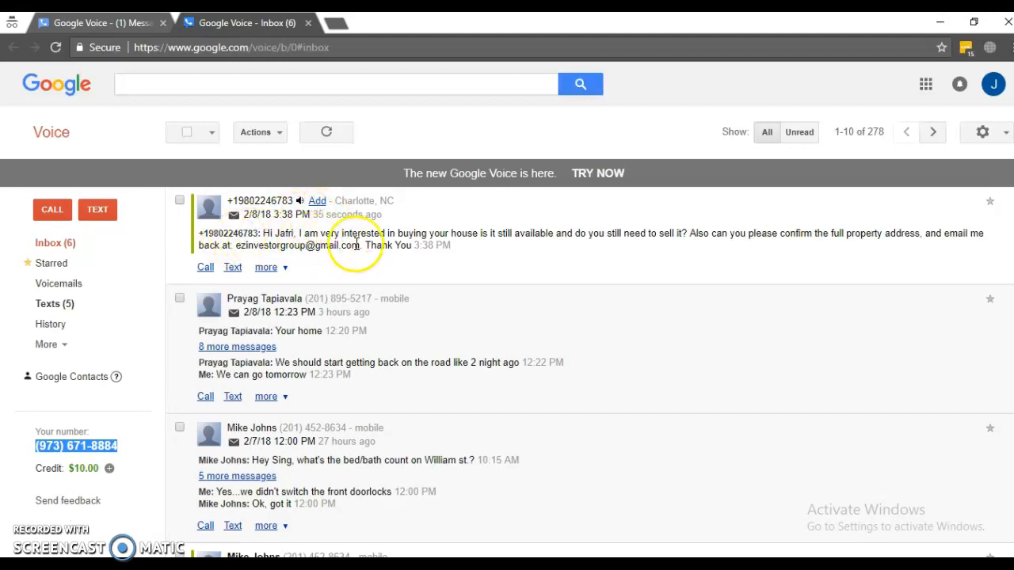
pyautogui.hotkey('alt', 'Tab')
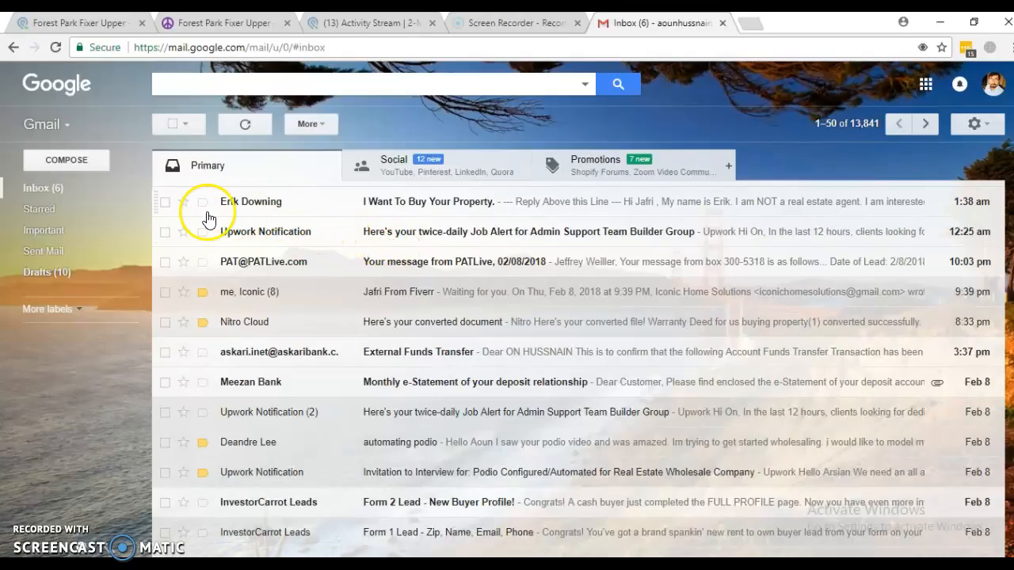
pyautogui.click(462, 214)
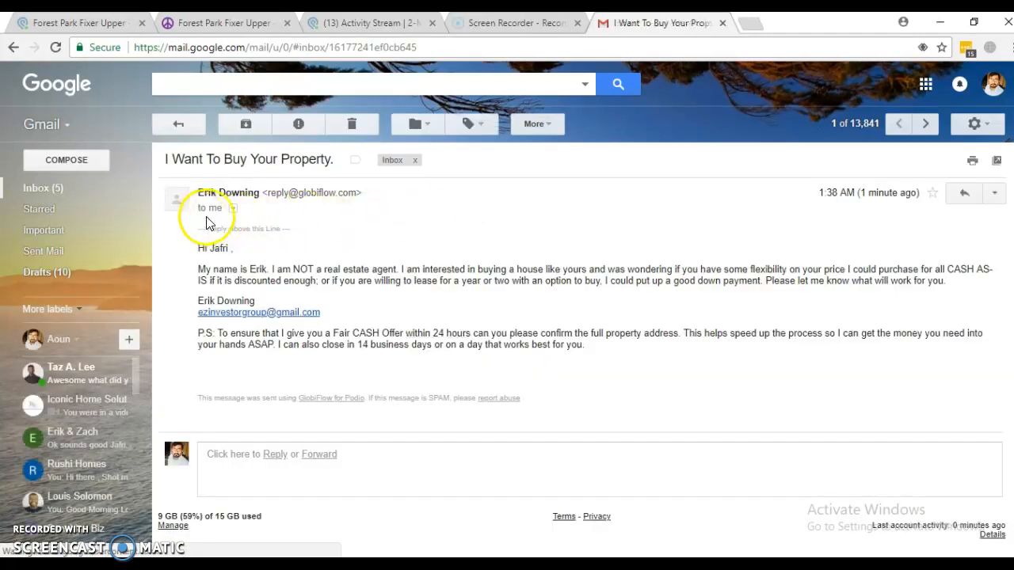
# Compare the automated e-mail in Gmail with the automated text in Google Voice, including the request to confirm the full property address
pyautogui.doubleClick(555, 333)
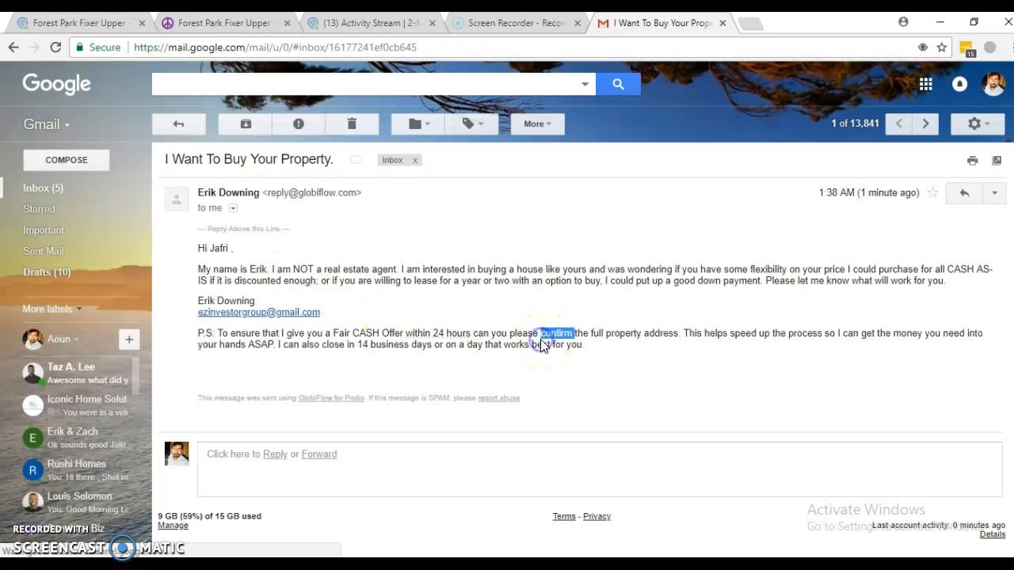
pyautogui.hotkey('alt', 'Tab')
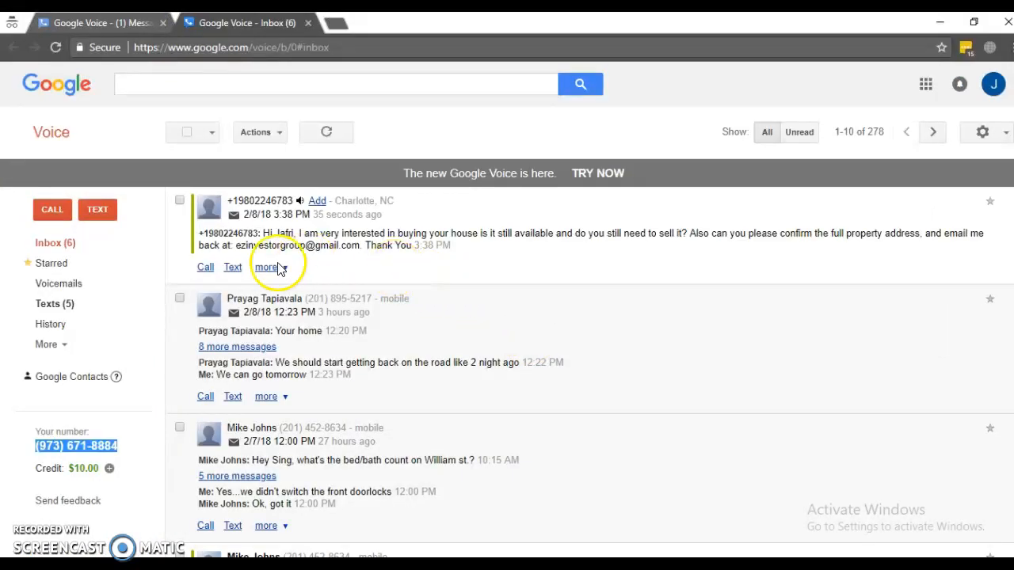
pyautogui.hotkey('alt', 'Tab')
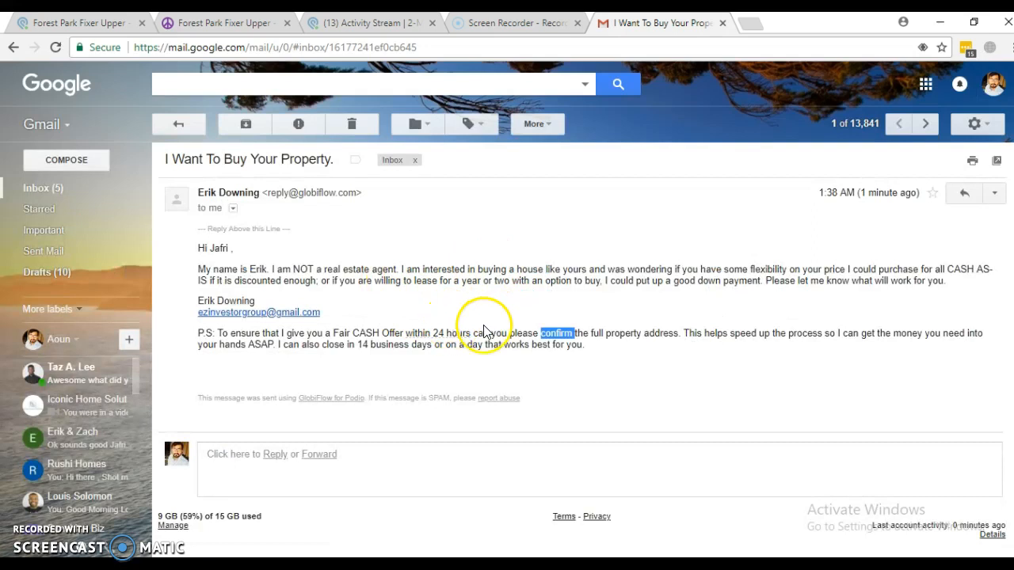
pyautogui.hotkey('alt', 'Tab')
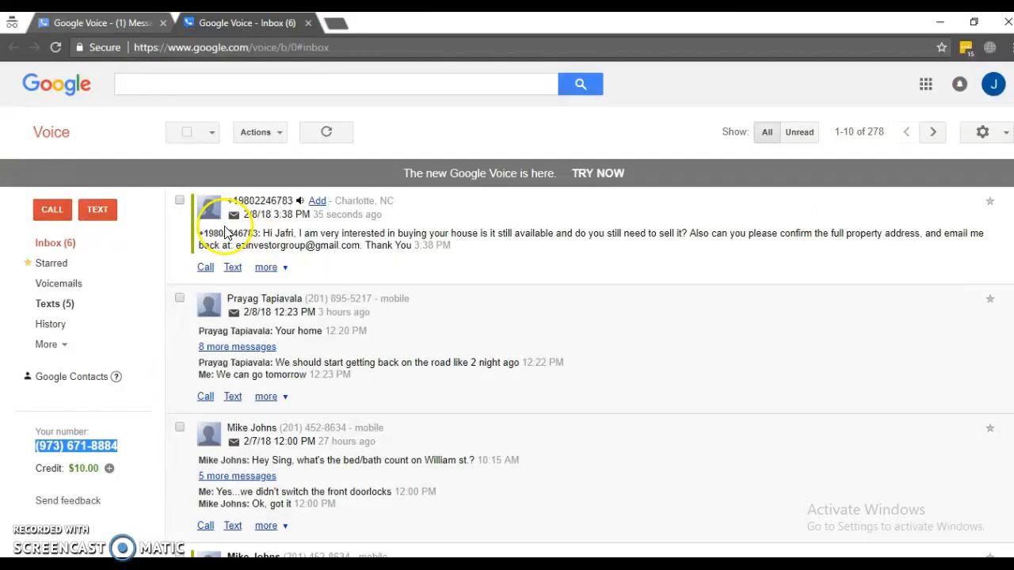
pyautogui.hotkey('alt', 'Tab')
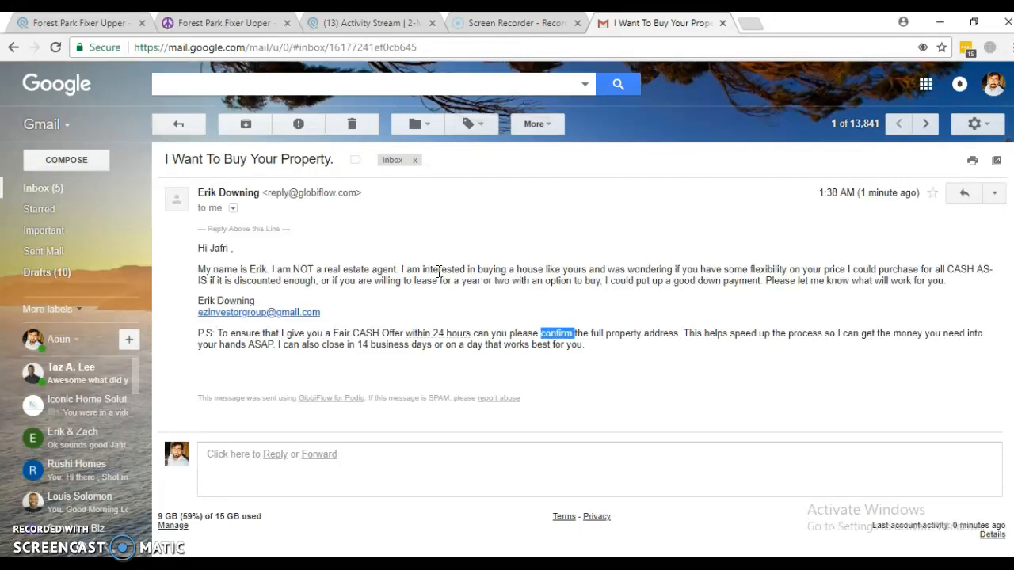
# Reply to the automated text in Google Voice with "Yes i am interested. Please call me back"
pyautogui.hotkey('alt', 'Tab')
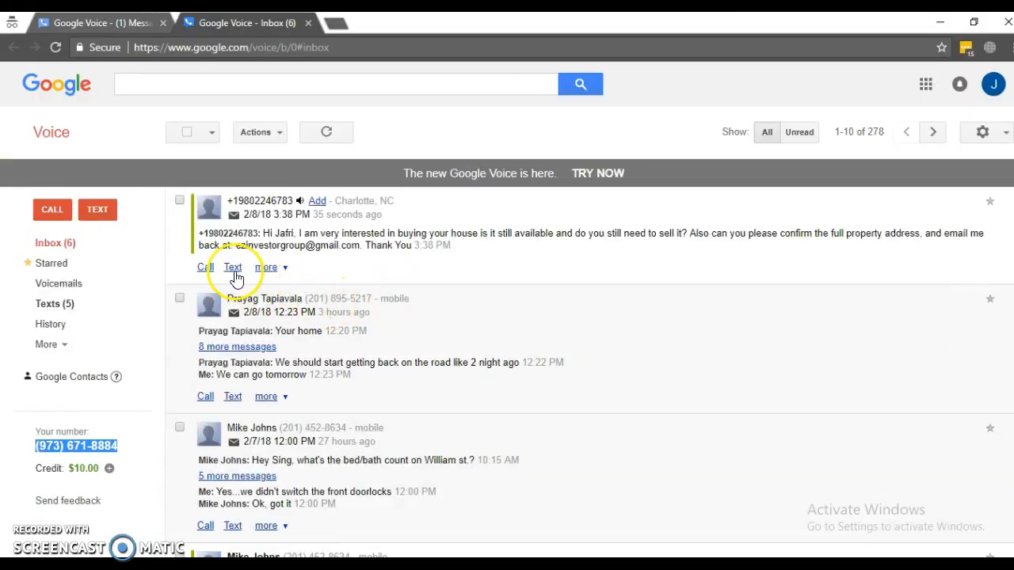
pyautogui.click(233, 270)
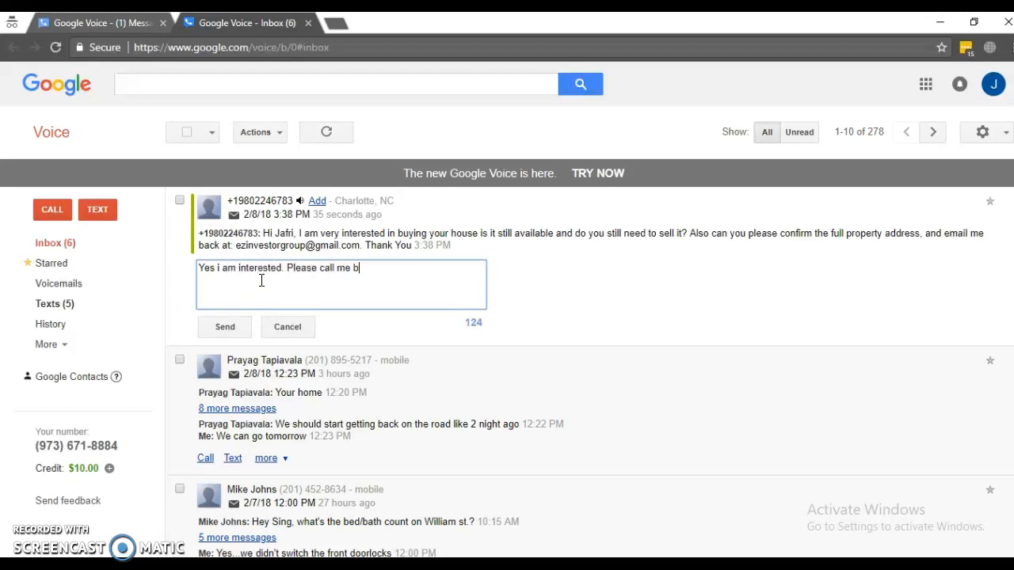
pyautogui.click(227, 326)
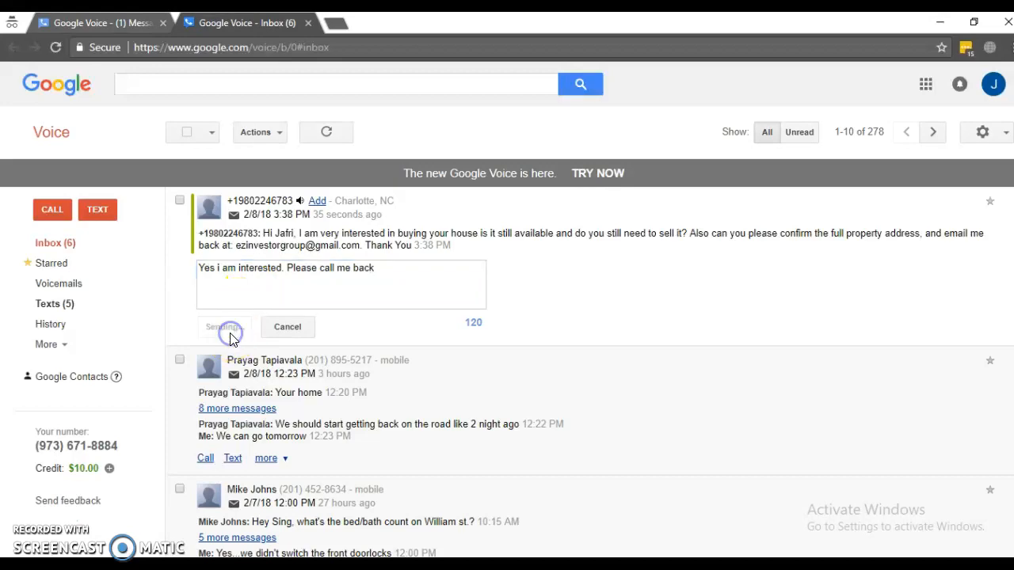
# Switch to the Forest Park Fixer Upper lead in Podio and check its Notes, Next Action, Status and activity for the text reply
pyautogui.hotkey('alt', 'Tab')
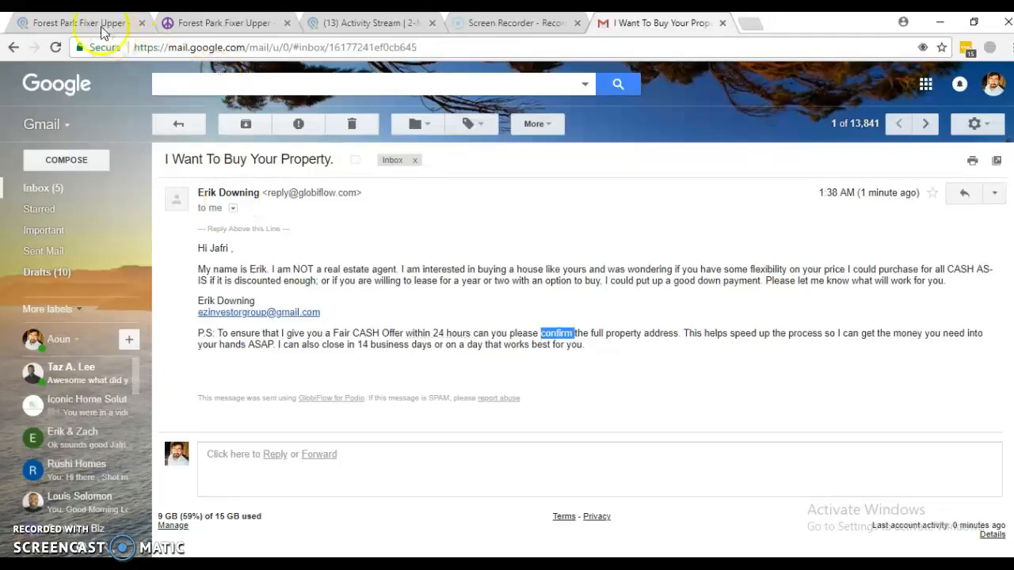
pyautogui.click(96, 25)
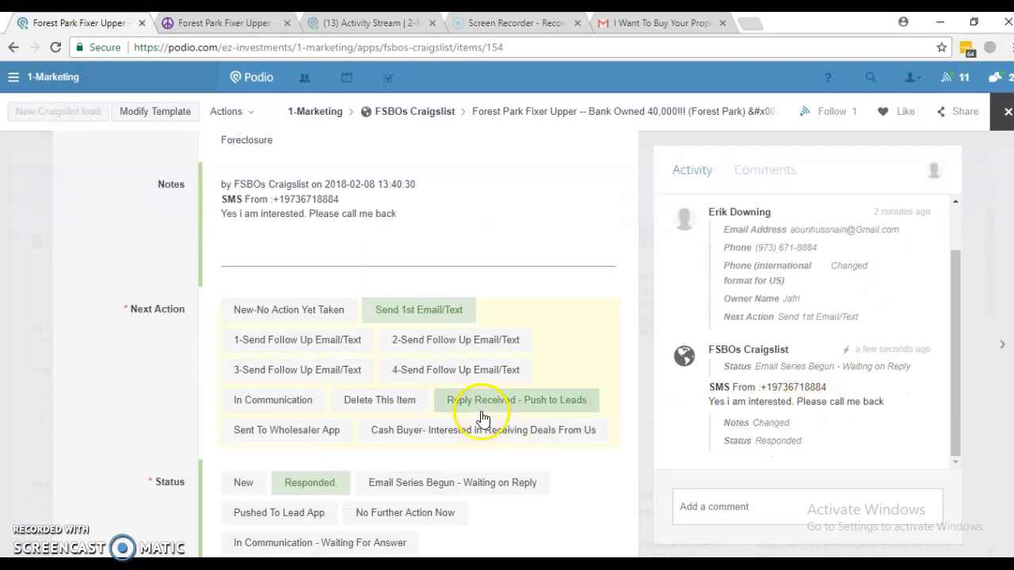
pyautogui.scroll(-1, 180, 463)
pyautogui.scroll(-1, 181, 463)
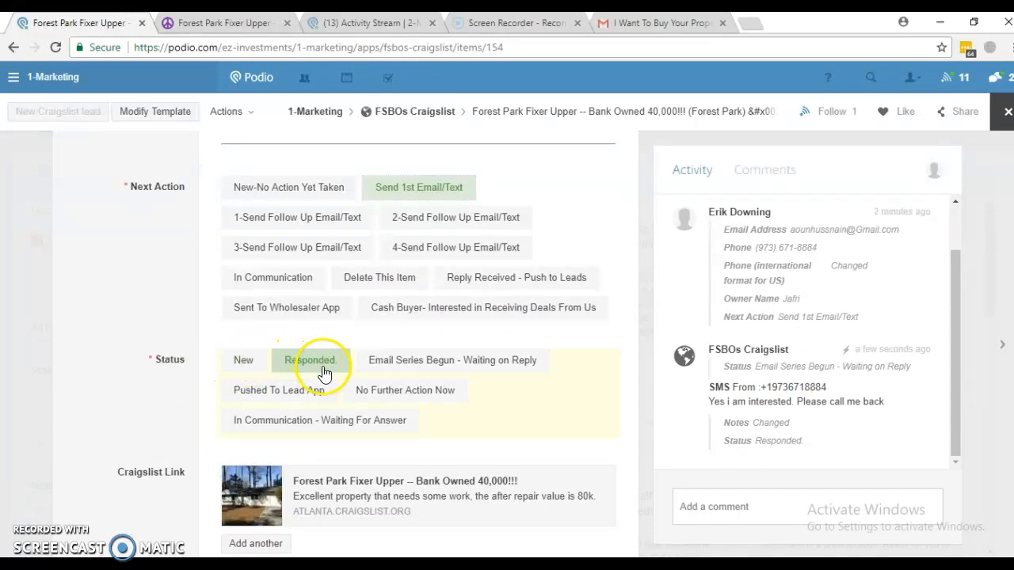
pyautogui.scroll(-3, 125, 385)
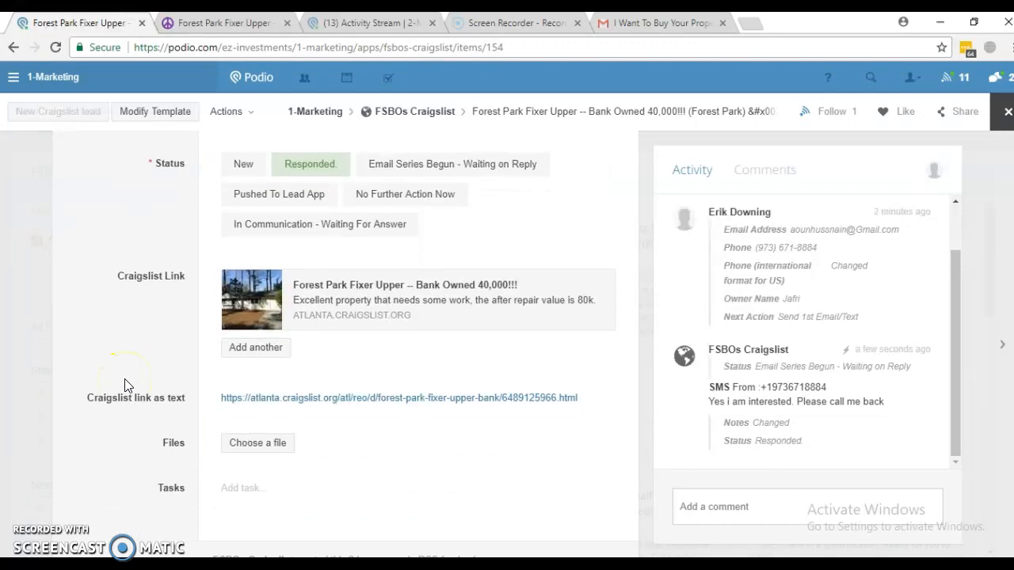
pyautogui.scroll(4, 124, 385)
pyautogui.scroll(2, 125, 385)
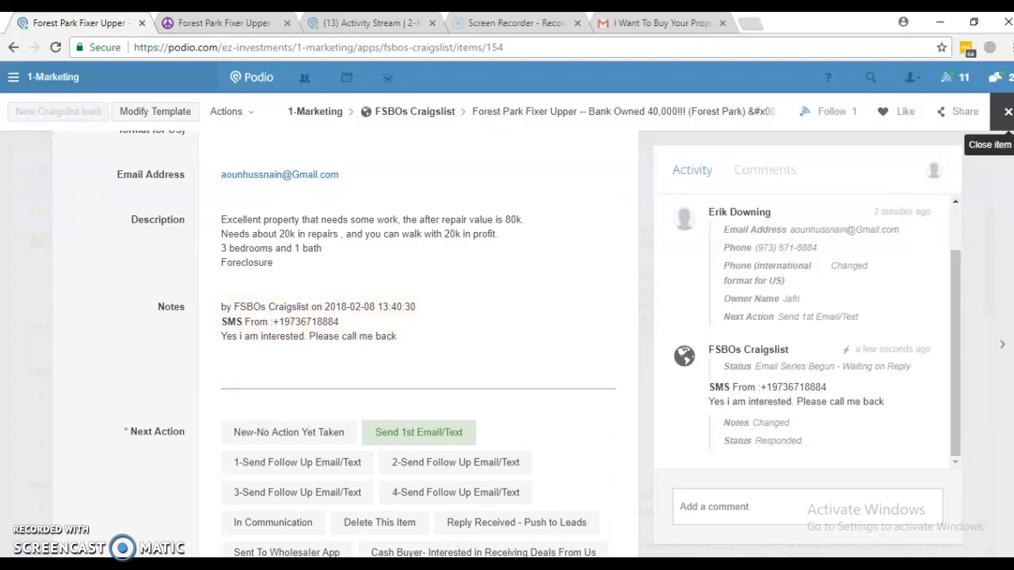
# Close the lead, reload the FSBOs Craigslist app and filter its leads by the Responded status
pyautogui.click(1006, 118)
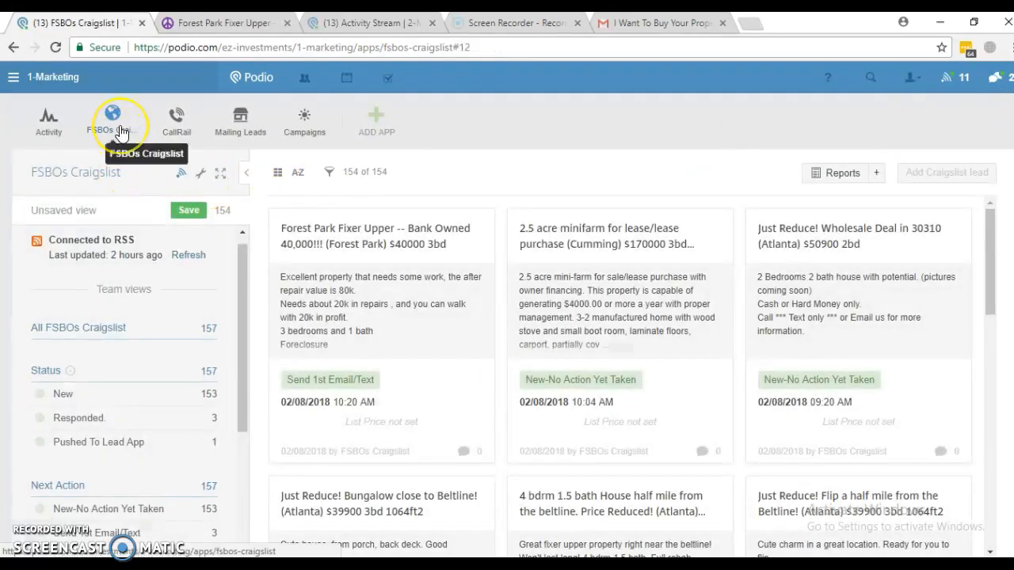
pyautogui.click(114, 130)
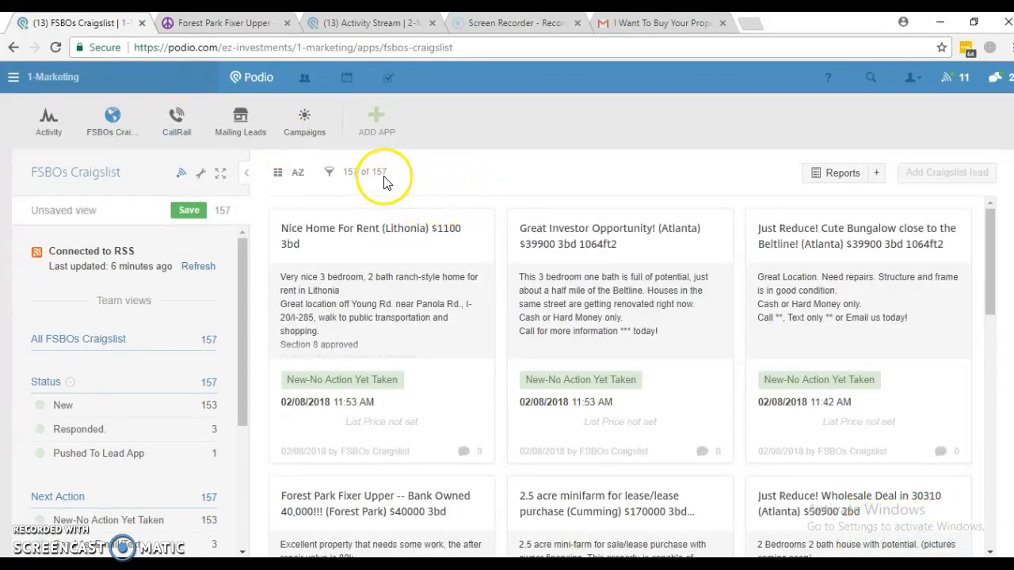
pyautogui.scroll(-1, 227, 339)
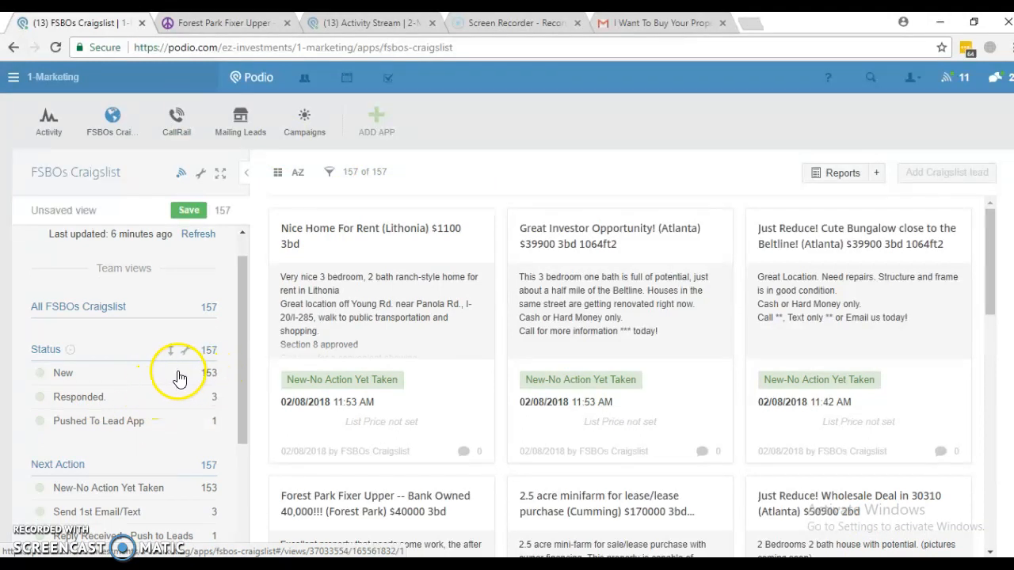
pyautogui.click(84, 401)
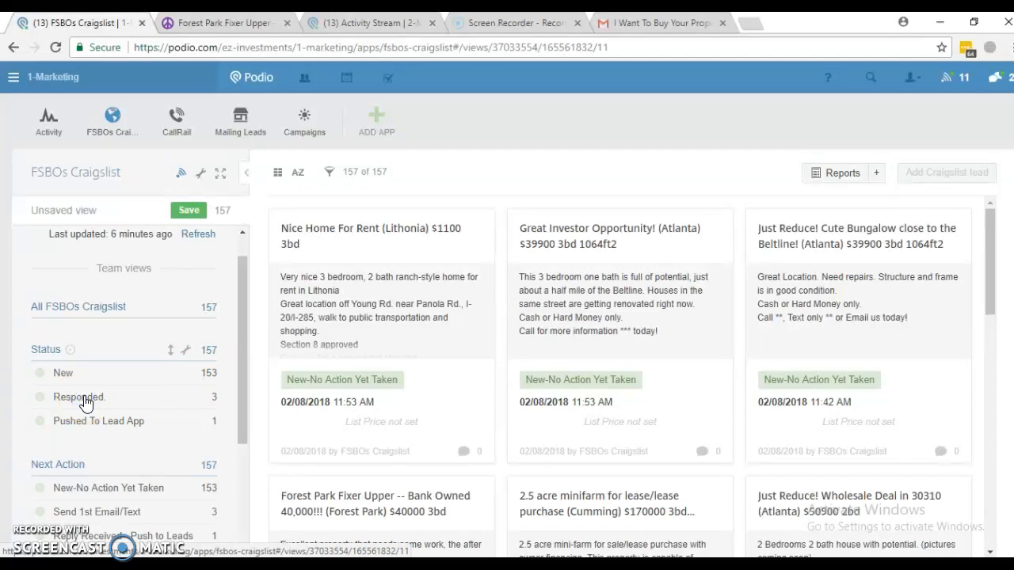
pyautogui.click(85, 397)
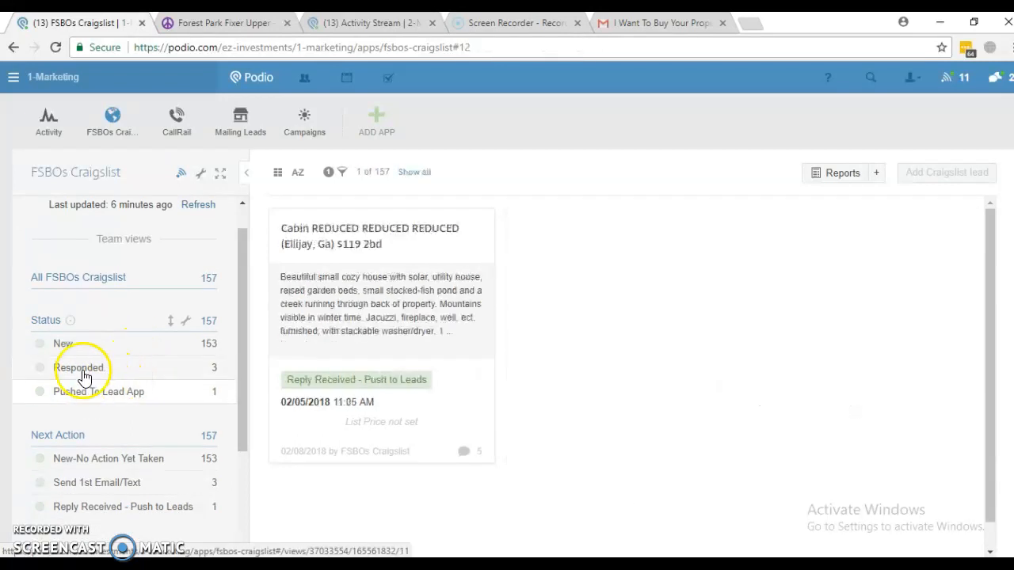
pyautogui.click(85, 375)
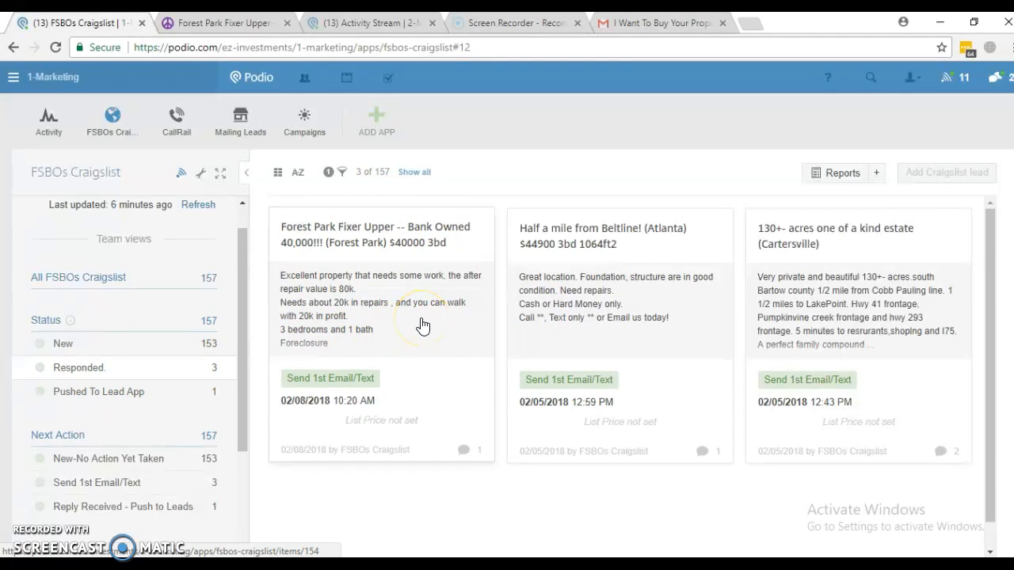
# Reply to the "I Want To Buy Your Property." e-mail in Gmail with "Yes i am responding . Interested"
pyautogui.click(672, 24)
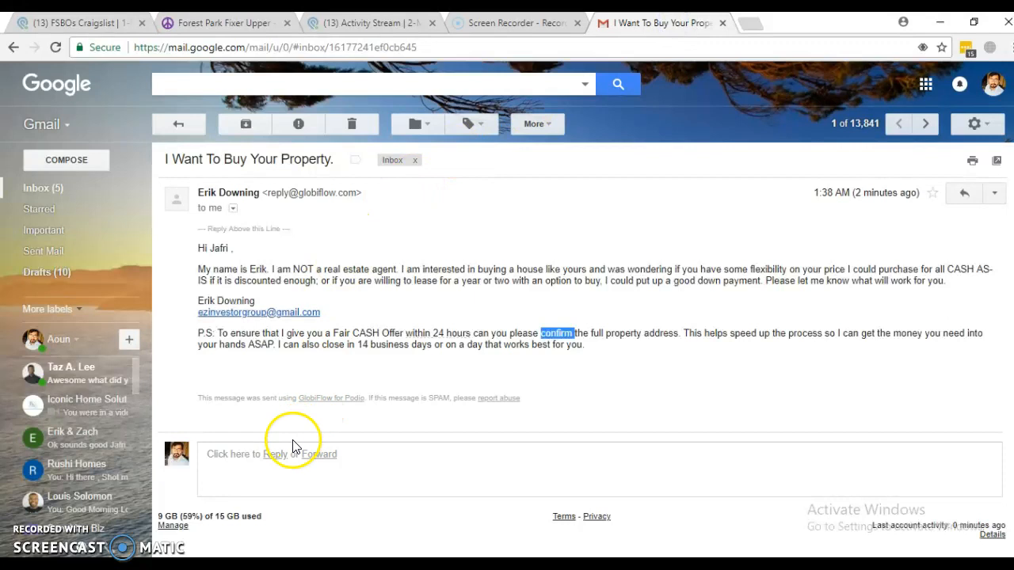
pyautogui.click(272, 458)
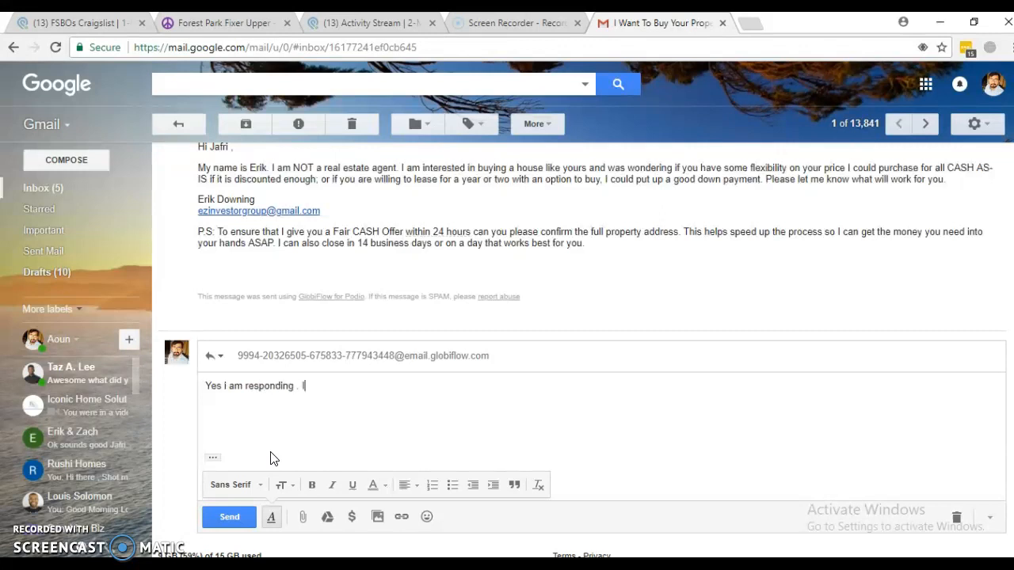
pyautogui.click(222, 513)
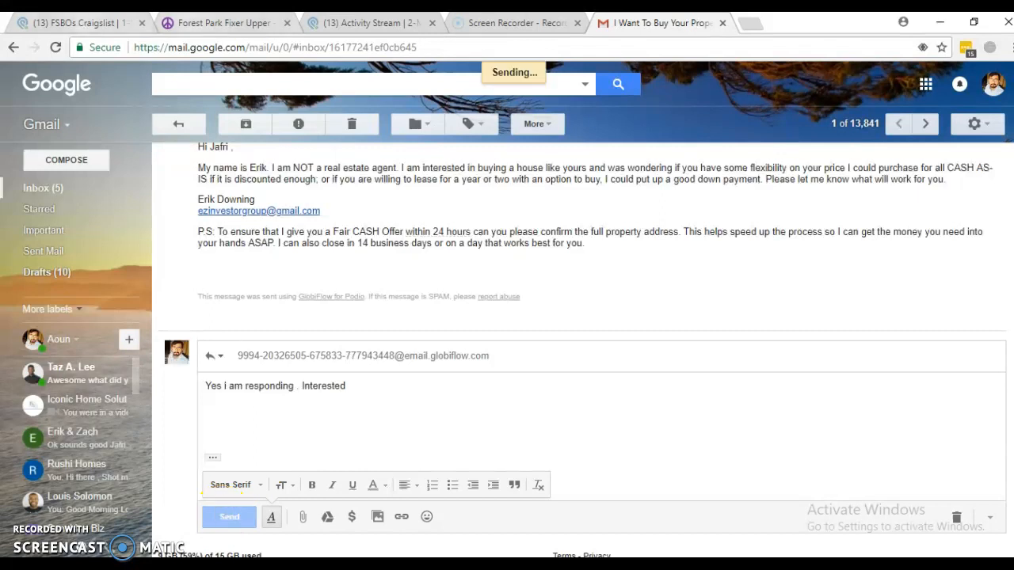
# Reopen the Forest Park Fixer Upper lead in Podio and check its activity, Notes and Status for the e-mail reply
pyautogui.click(99, 23)
pyautogui.click(329, 301)
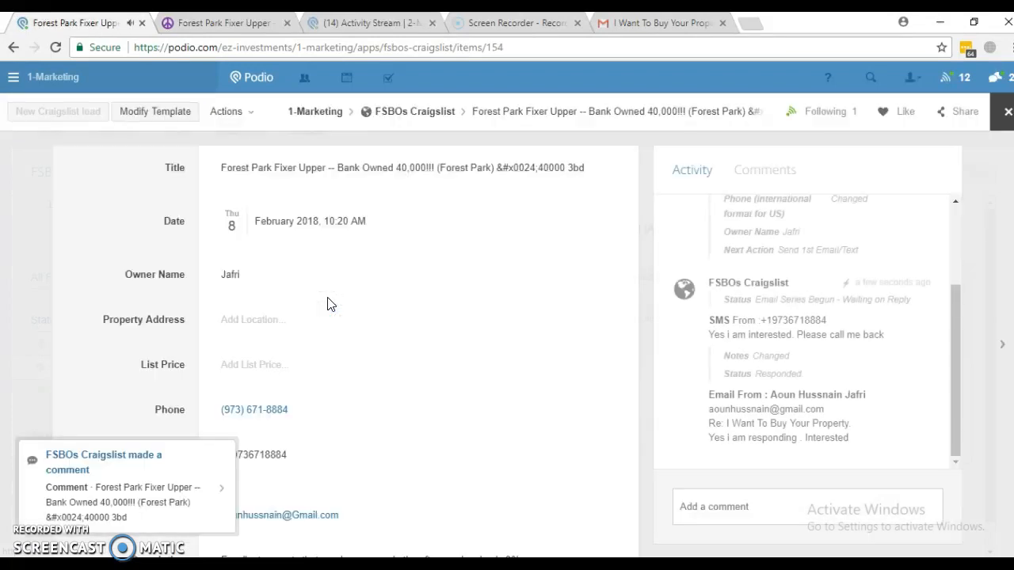
pyautogui.moveTo(853, 442); pyautogui.dragTo(708, 394)
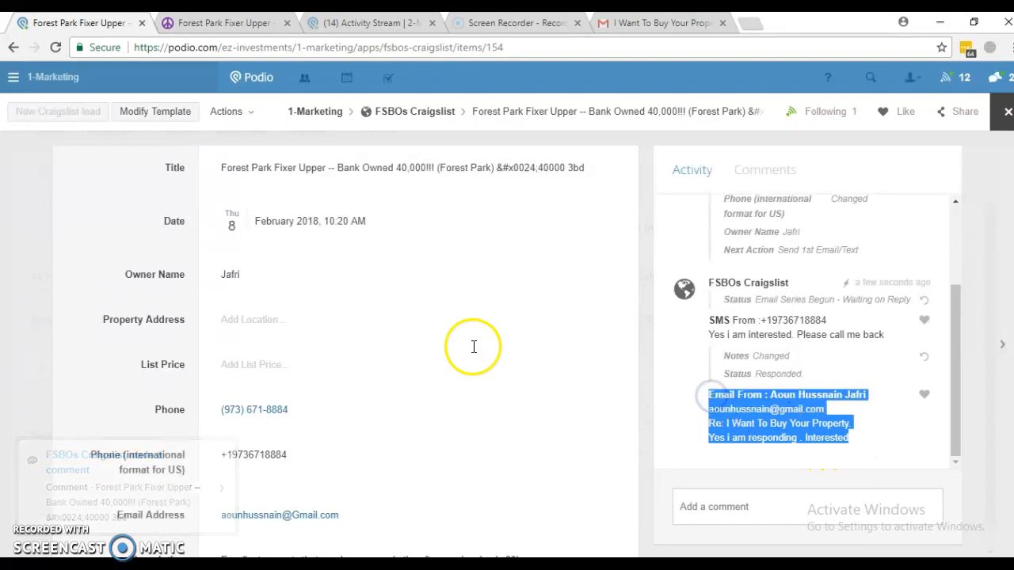
pyautogui.scroll(-4, 473, 352)
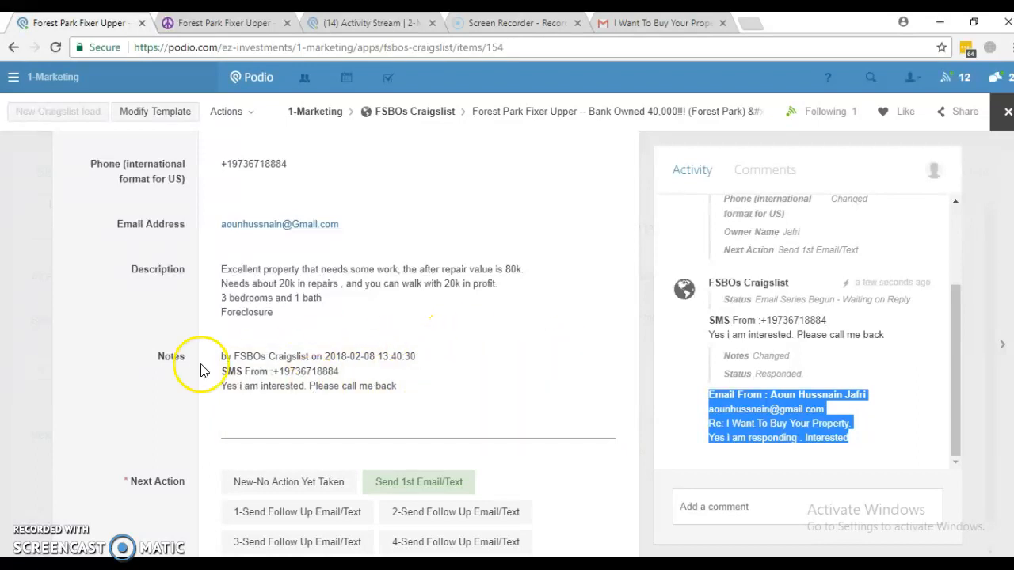
pyautogui.click(158, 355)
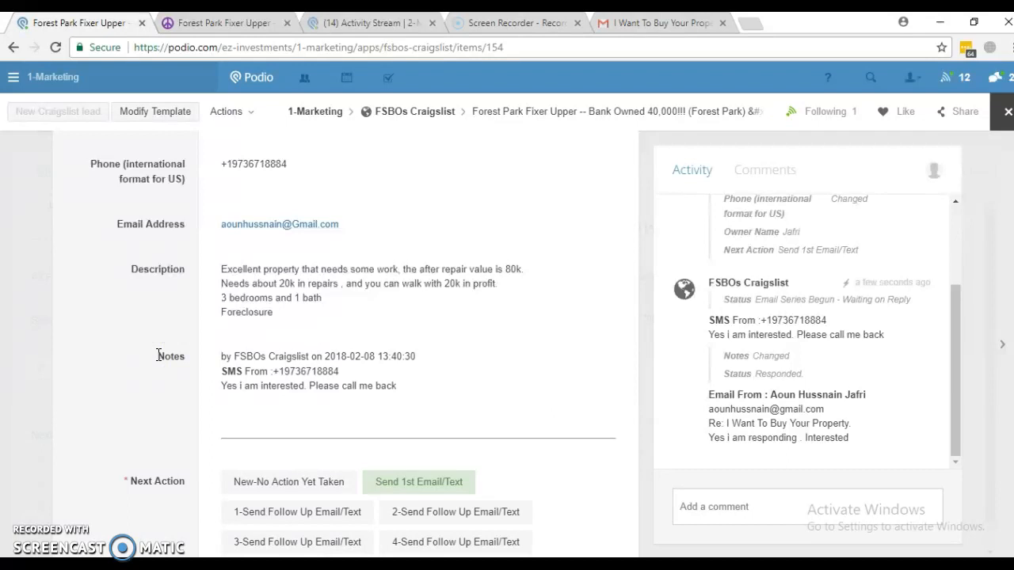
pyautogui.scroll(-2, 199, 305)
pyautogui.scroll(-2, 198, 302)
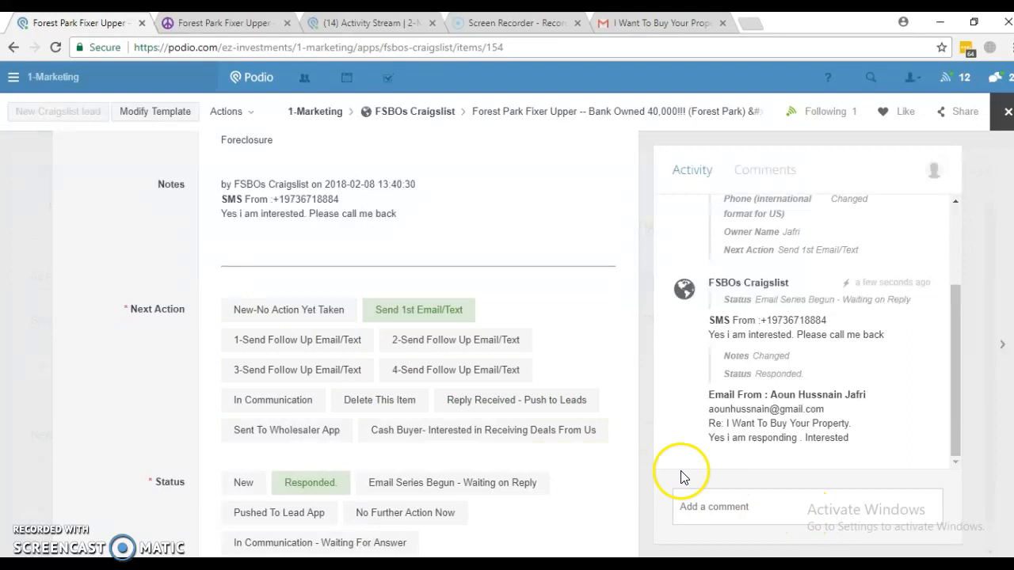
pyautogui.click(478, 339)
pyautogui.click(477, 339)
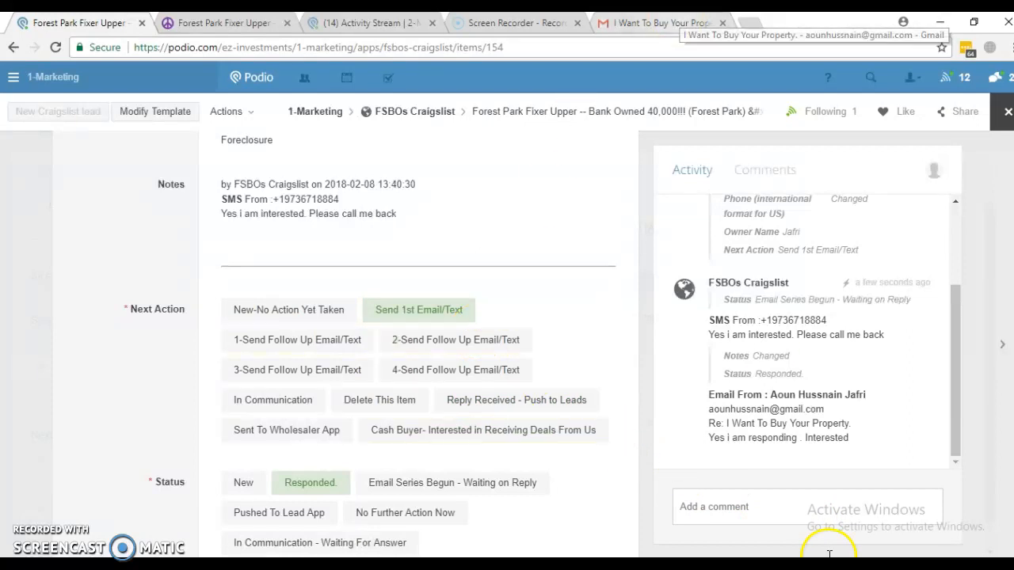
# Post the comment "Email. Are you the owner ? What is your bottom price?" on the lead to answer by e-mail
pyautogui.click(738, 515)
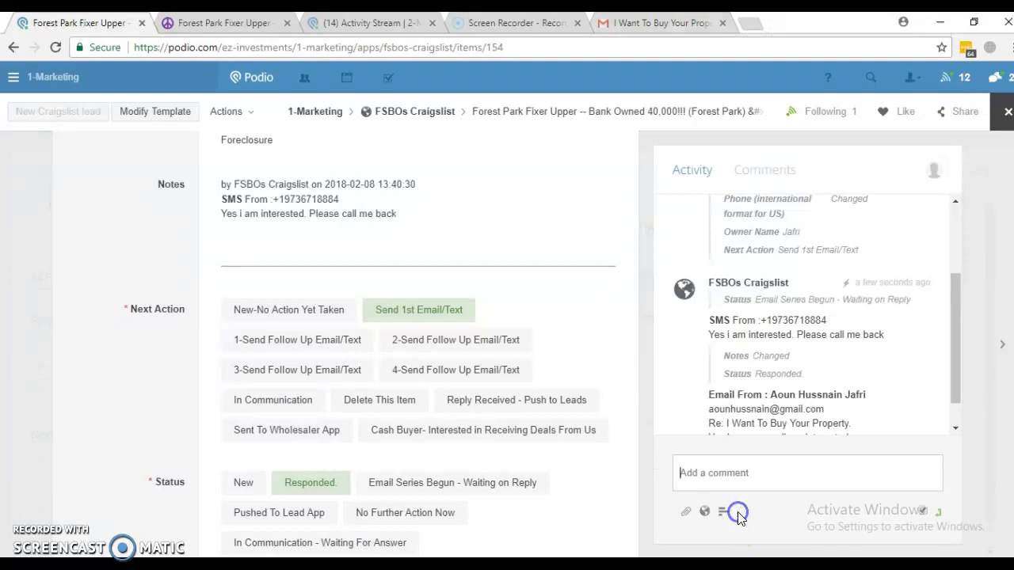
pyautogui.write('Email.')
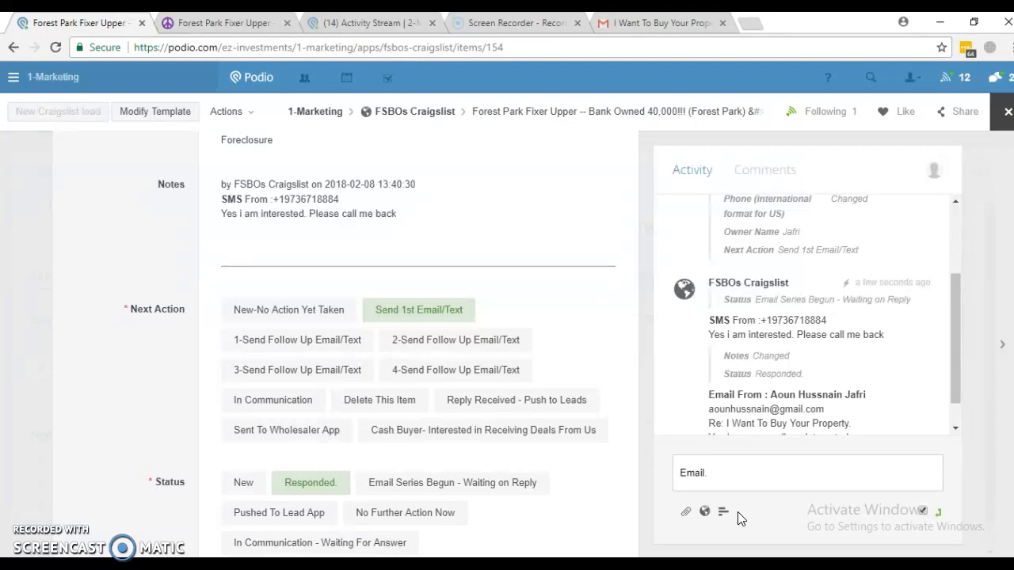
pyautogui.write('you the owner ? What is your last')
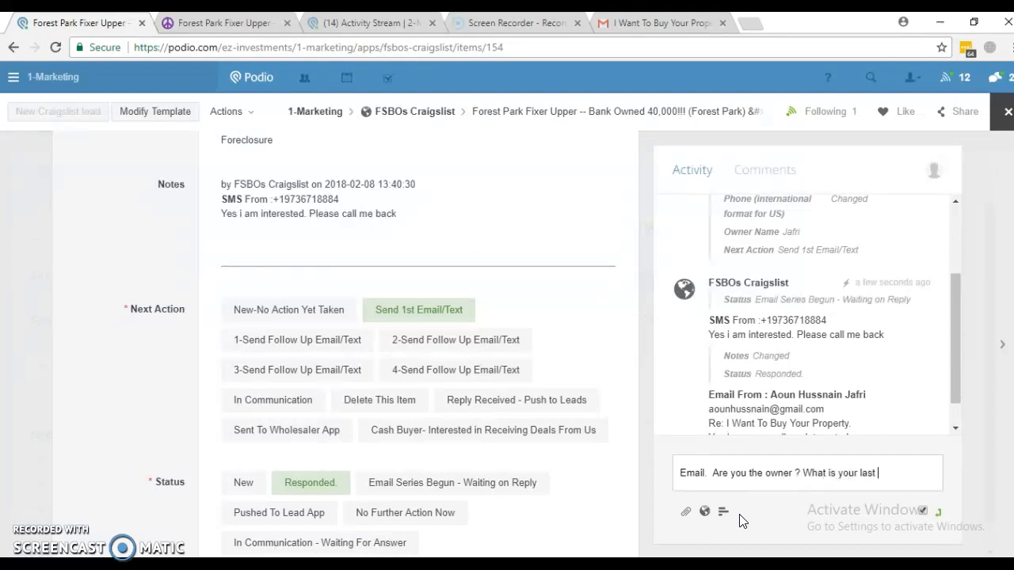
pyautogui.write('b')
pyautogui.write('otton pi')
pyautogui.write('rice?')
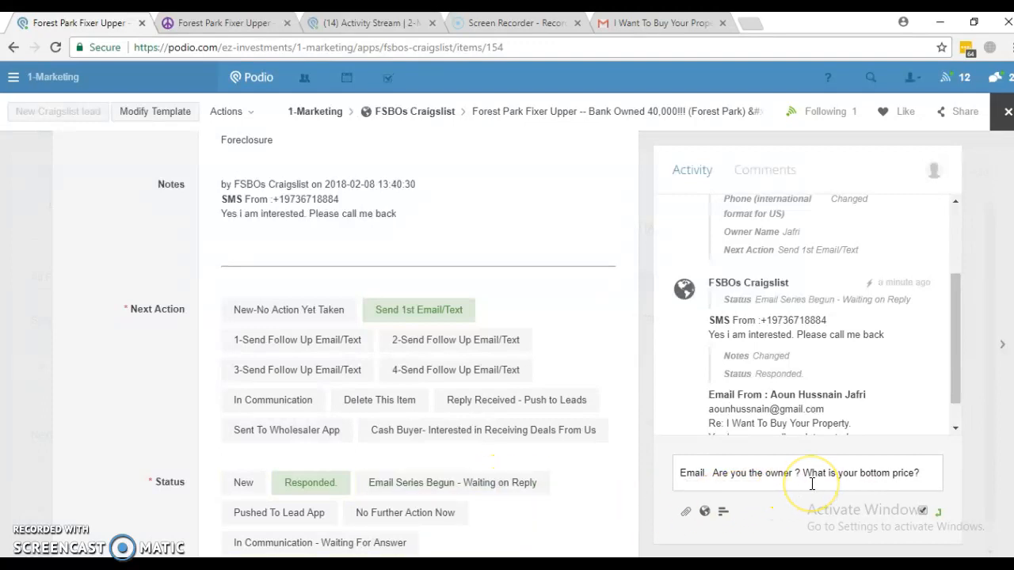
pyautogui.press('Return')
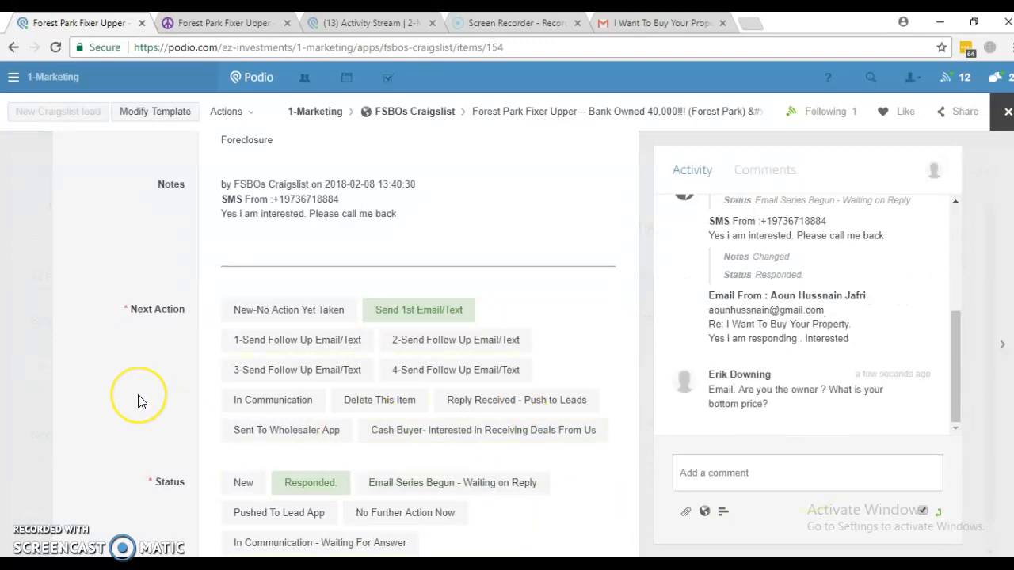
# Check the lead's Status after the comment, and open the new "I Want To Buy Your Property." message in the Gmail inbox
pyautogui.scroll(-1, 139, 400)
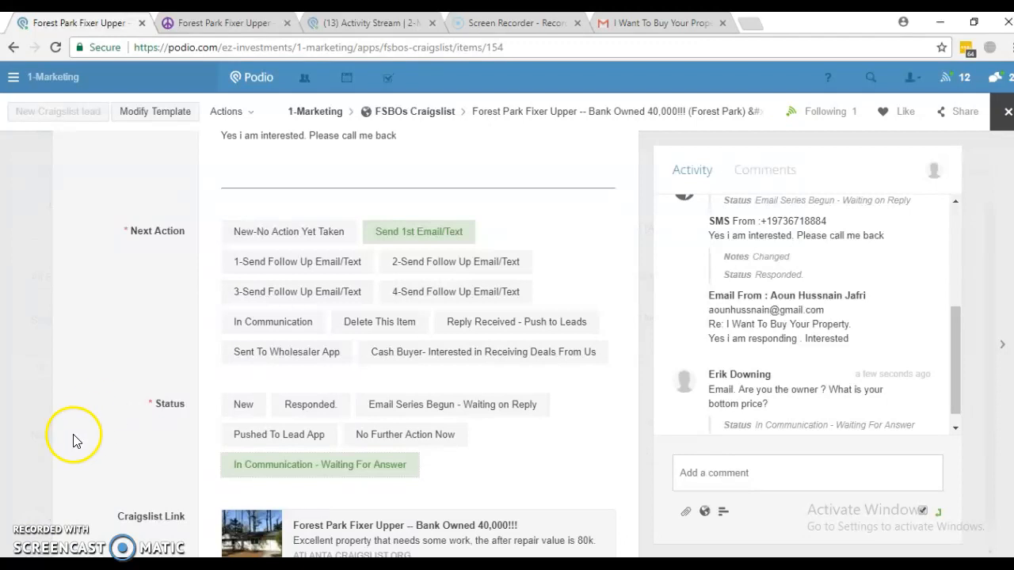
pyautogui.click(693, 34)
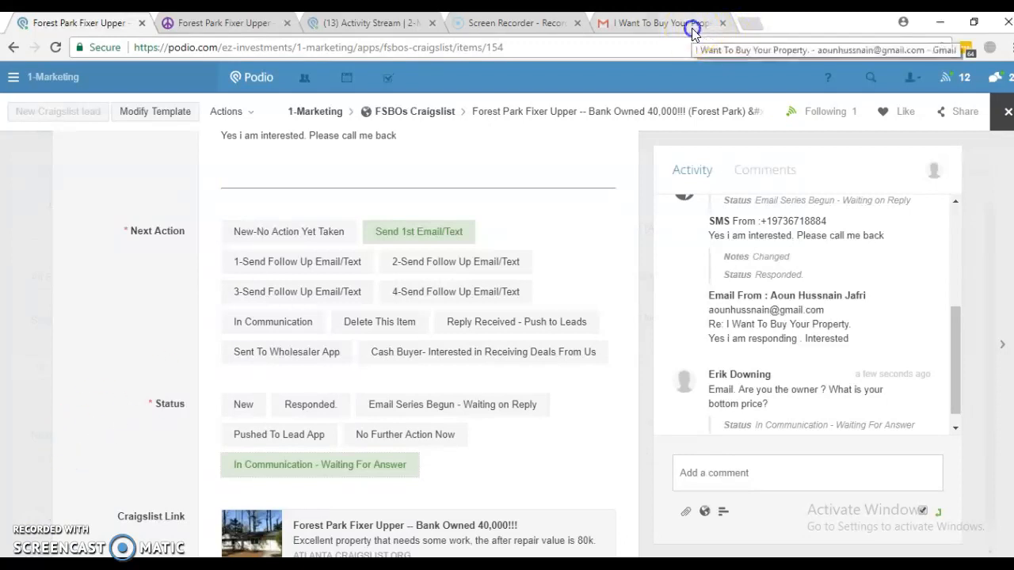
pyautogui.click(693, 33)
pyautogui.click(45, 199)
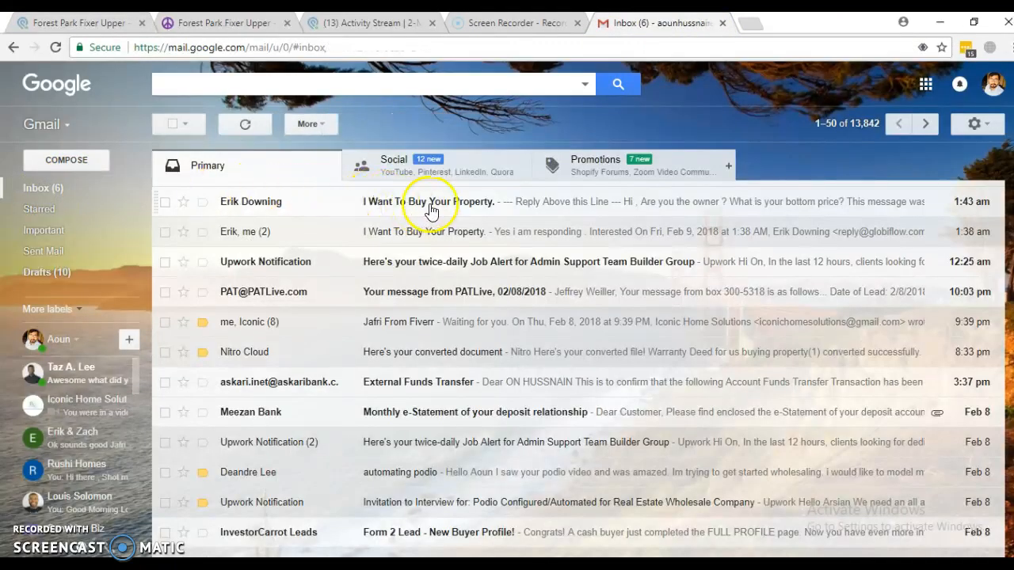
pyautogui.click(430, 204)
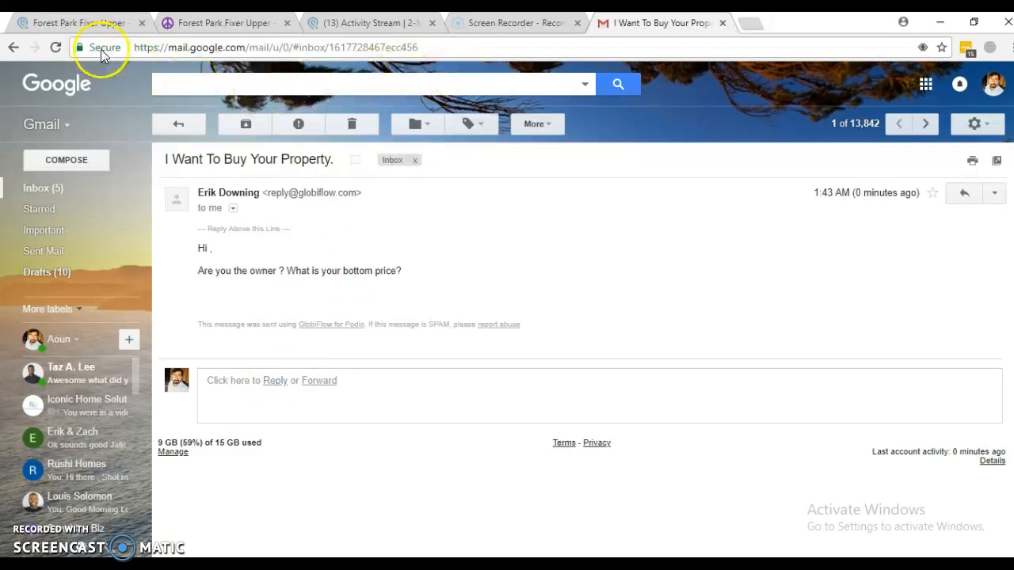
# Post the comment "SMS: Are you the owner?" on the Forest Park Fixer Upper lead in Podio to answer by text message
pyautogui.click(69, 27)
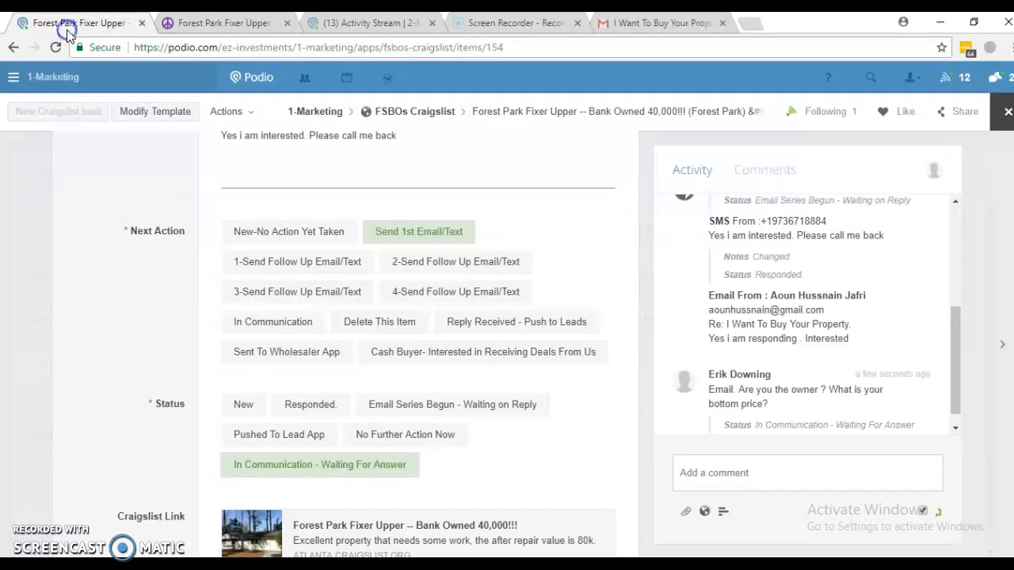
pyautogui.click(815, 477)
pyautogui.write('SN')
pyautogui.write('MS: Ar')
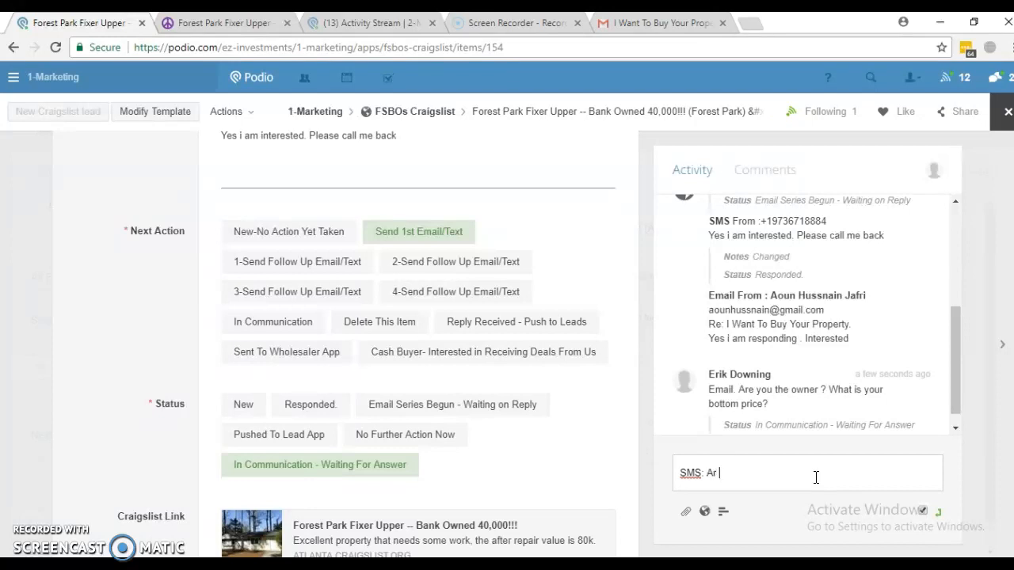
pyautogui.write('ou the owner?')
pyautogui.press('Return')
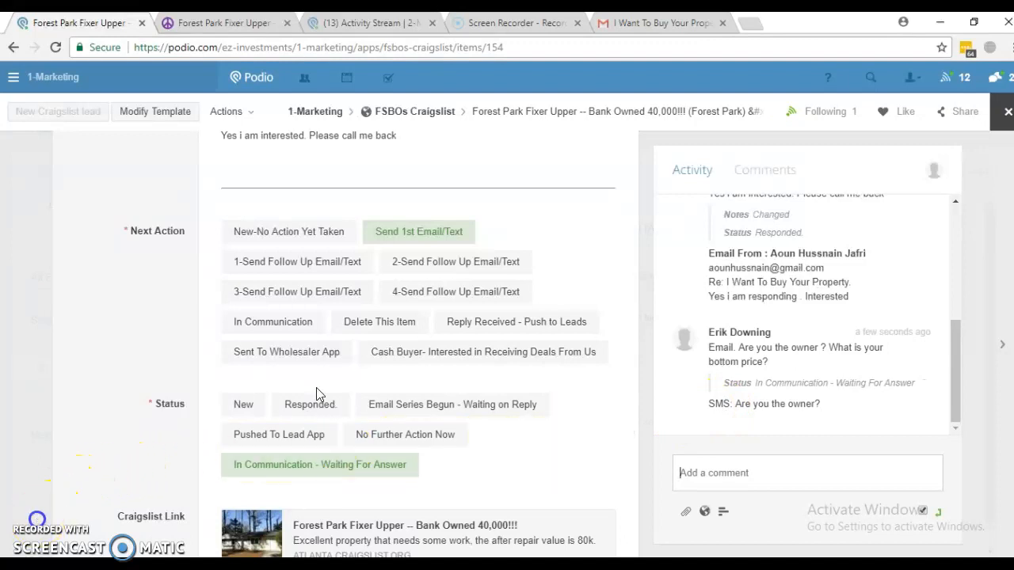
# Check Google Voice for the delivered text message, and return to Podio to review the lead's Status options
pyautogui.hotkey('alt', 'Tab')
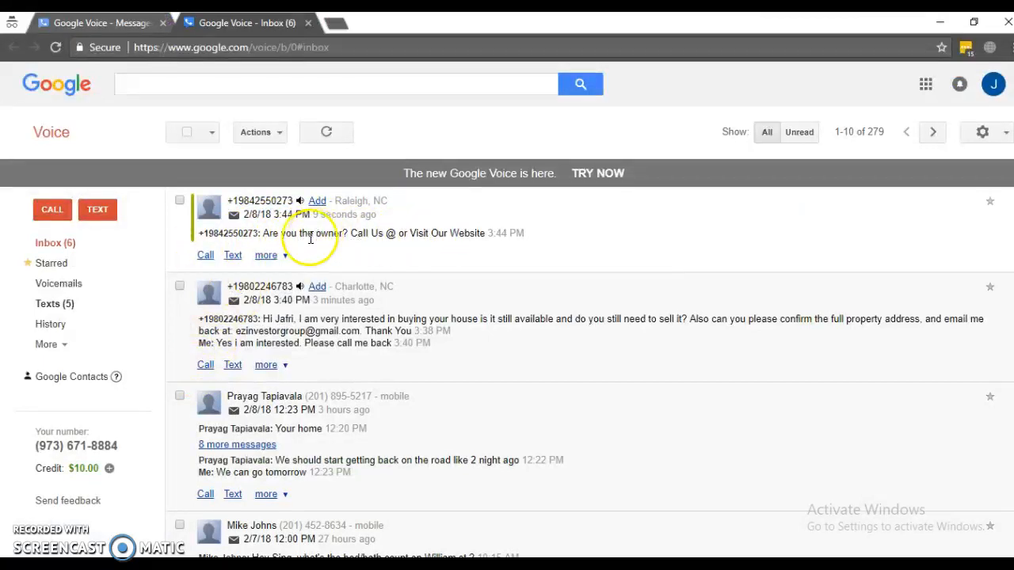
pyautogui.hotkey('alt', 'Tab')
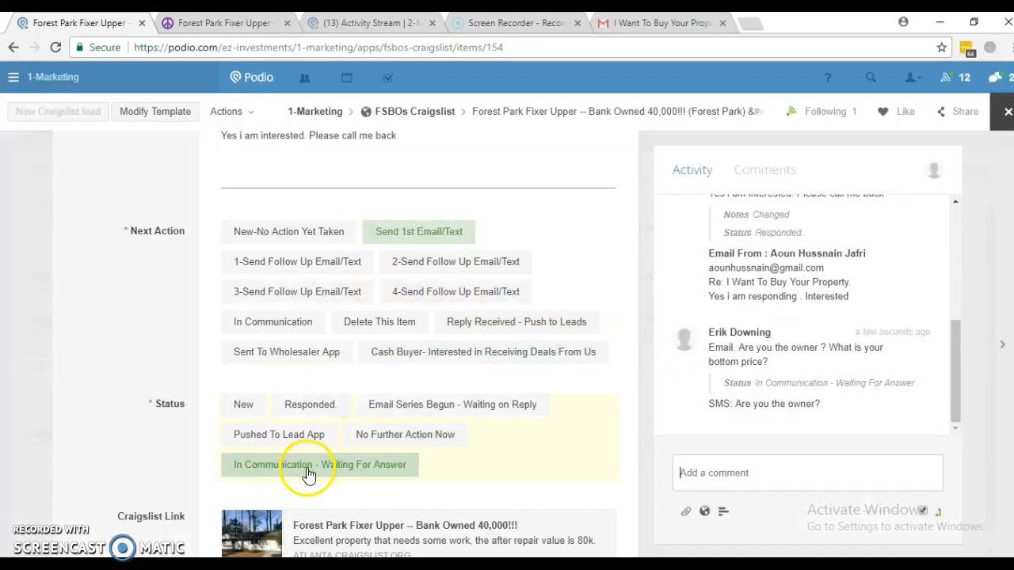
pyautogui.click(322, 435)
pyautogui.click(307, 404)
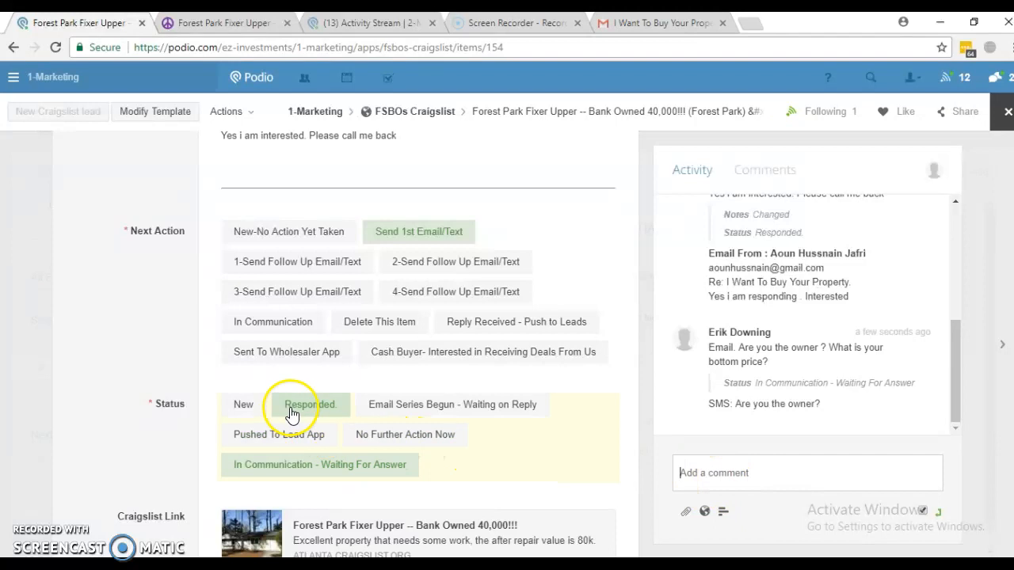
# Reply to the "Are you the owner?" text in Google Voice with "Yes i am."
pyautogui.hotkey('alt', 'Tab')
pyautogui.click(236, 258)
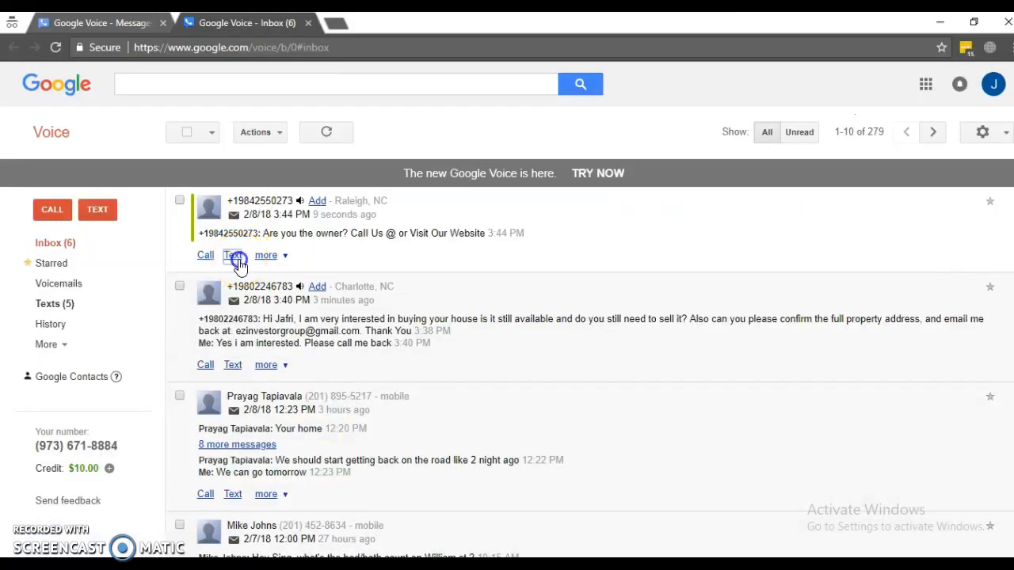
pyautogui.write('y')
pyautogui.press('BackSpace')
pyautogui.write('Yes i am')
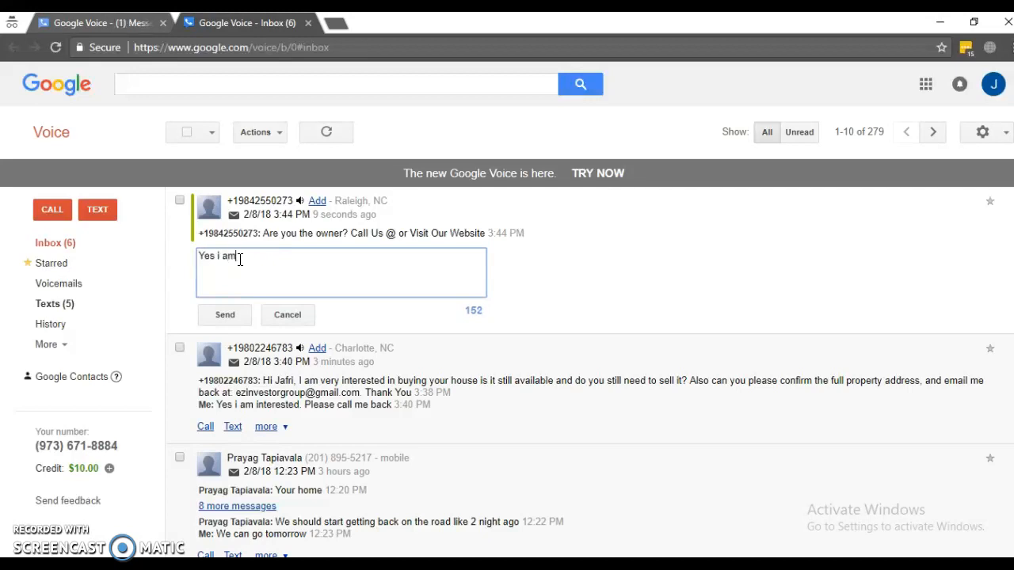
pyautogui.write('.')
pyautogui.click(229, 313)
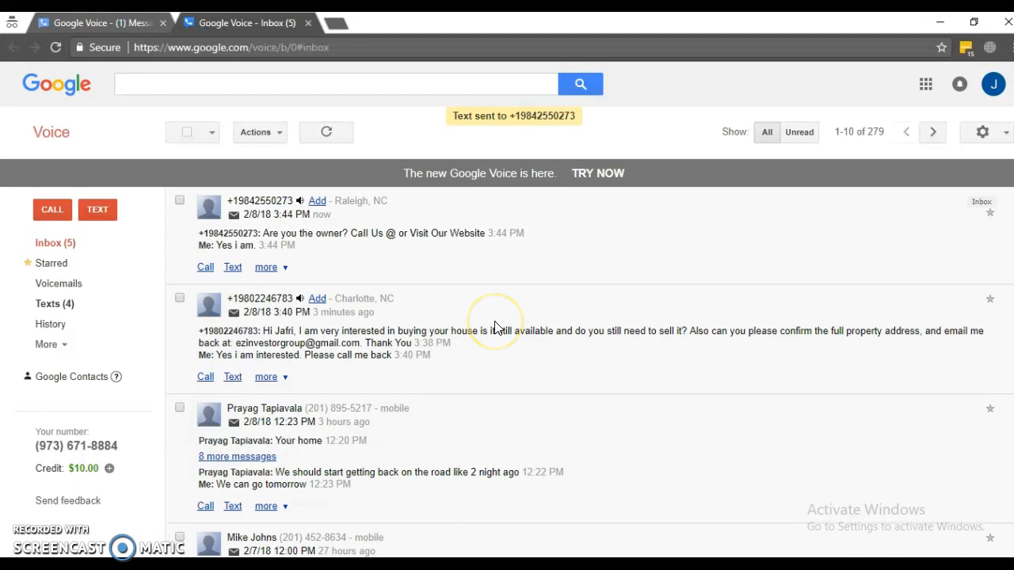
# Check the lead's activity, Notes and Status in Podio for the logged text reply
pyautogui.hotkey('alt', 'Tab')
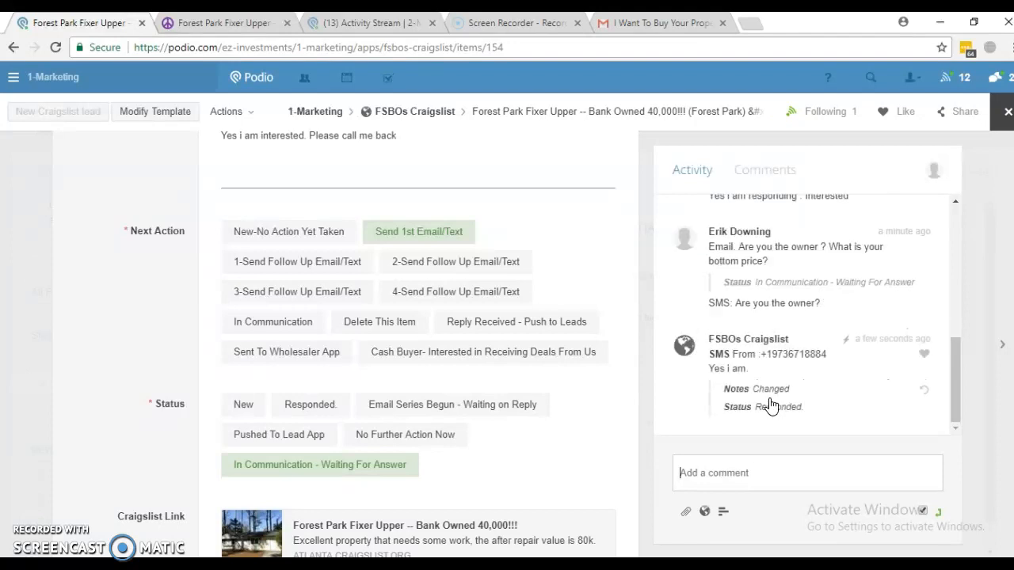
pyautogui.click(545, 385)
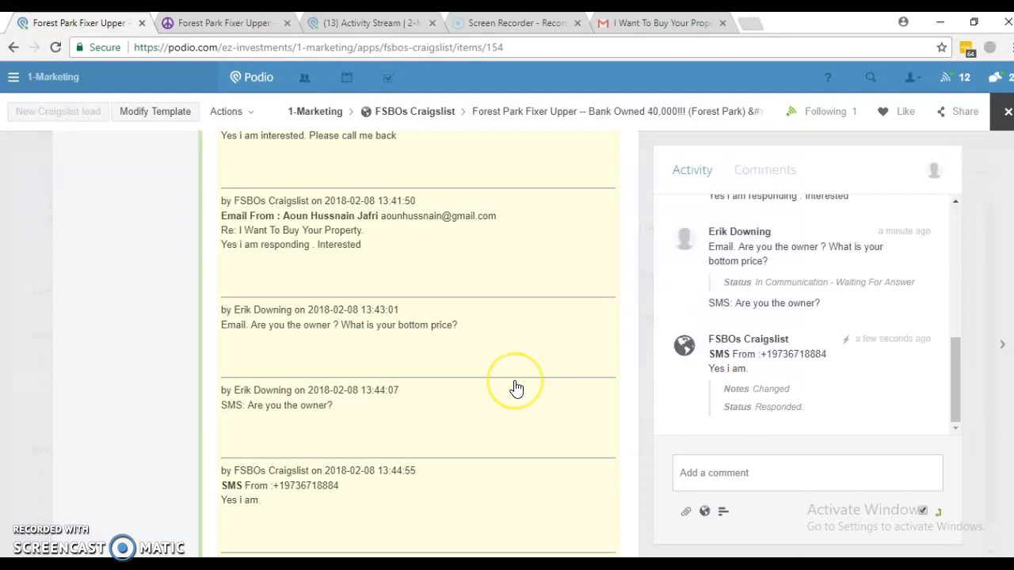
pyautogui.scroll(-1, 515, 388)
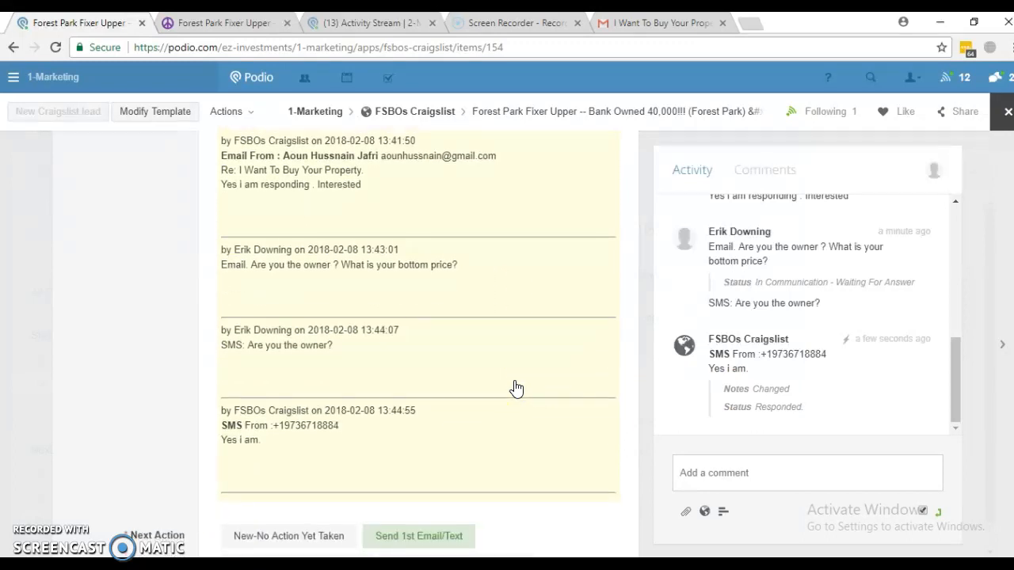
pyautogui.scroll(4, 516, 388)
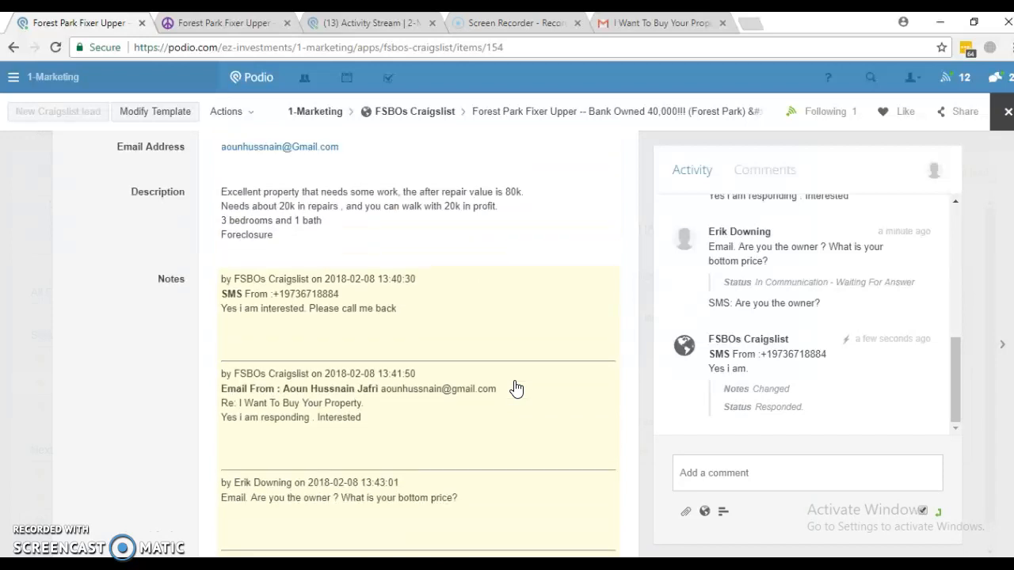
pyautogui.scroll(-6, 516, 388)
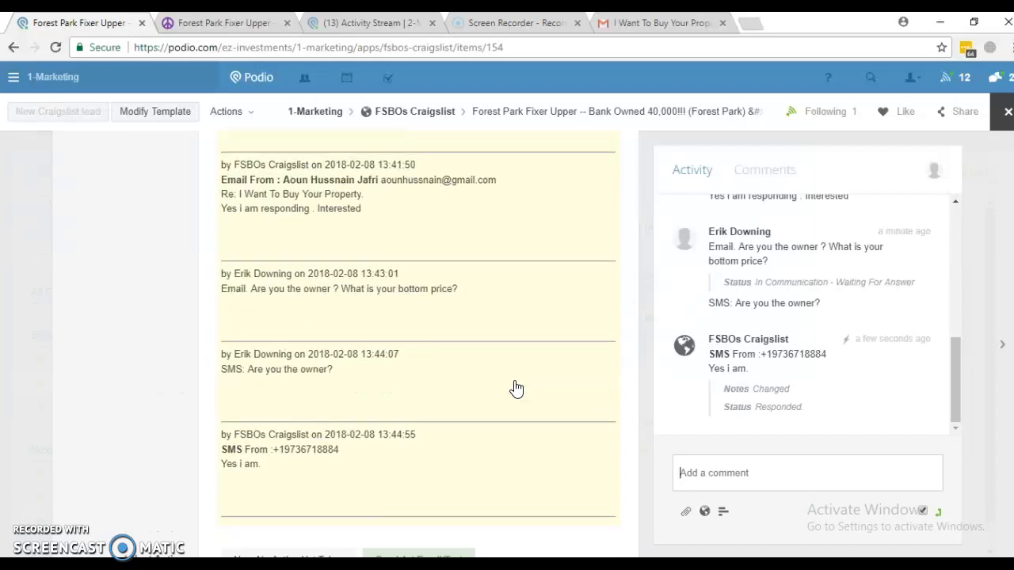
pyautogui.scroll(-4, 515, 388)
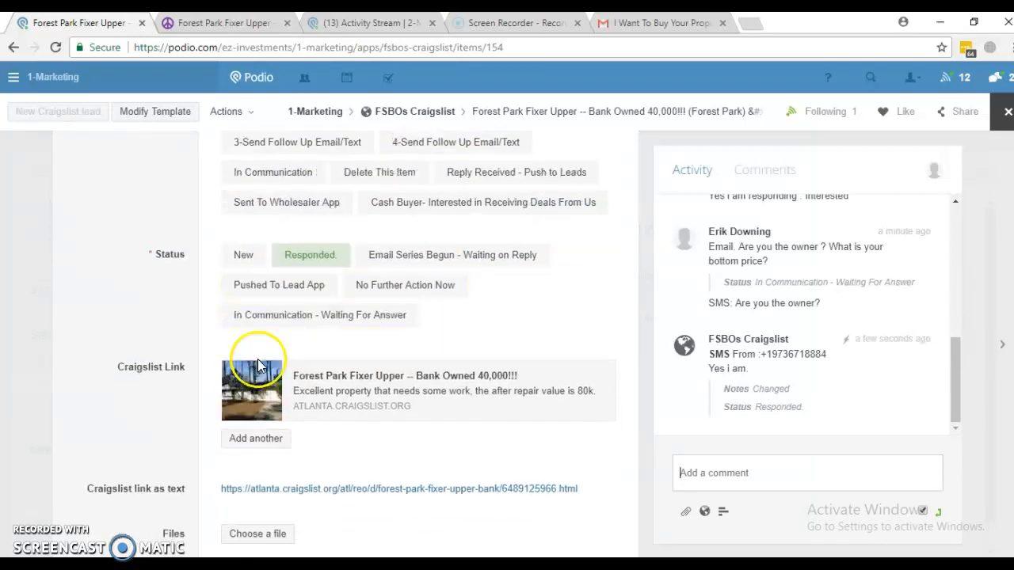
pyautogui.scroll(2, 146, 357)
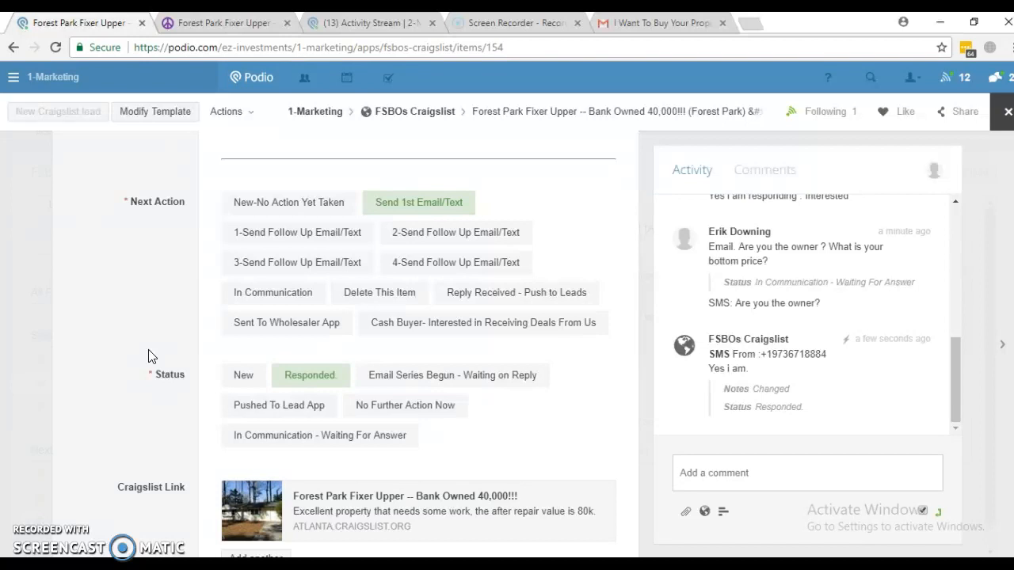
# Fill in the lead's Property Address by entering a street address and picking the first suggested match
pyautogui.scroll(6, 153, 357)
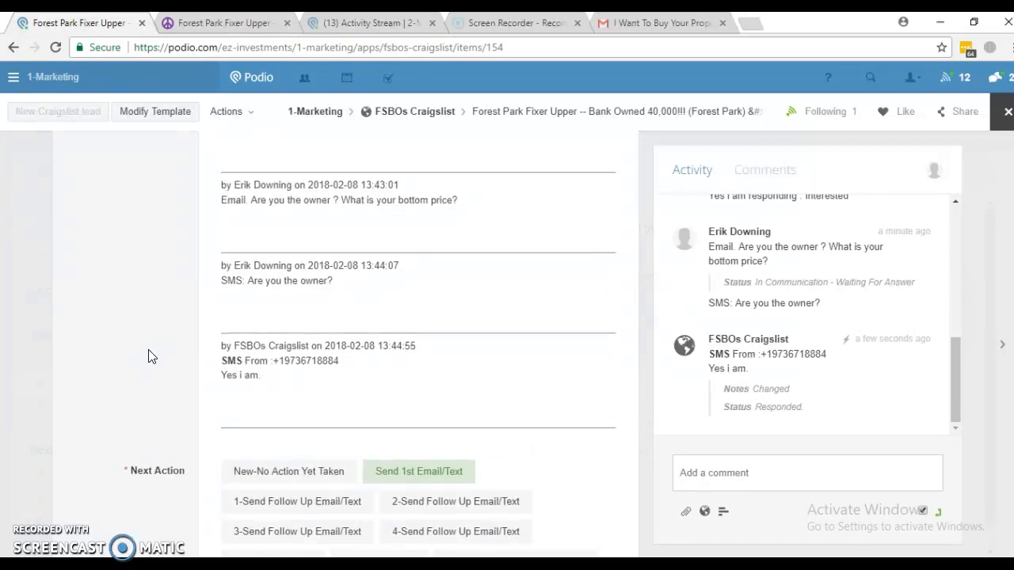
pyautogui.scroll(5, 152, 356)
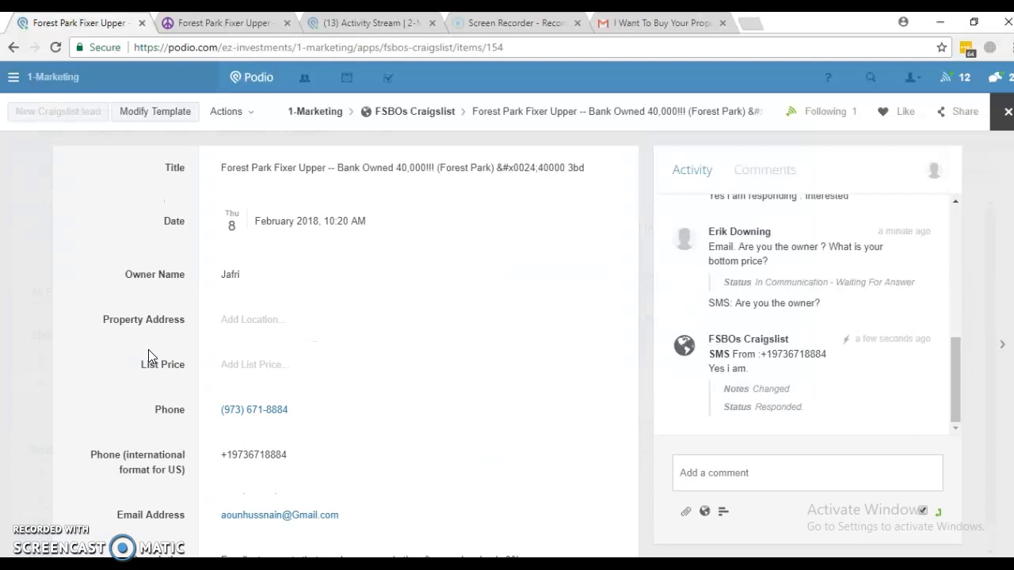
pyautogui.click(293, 320)
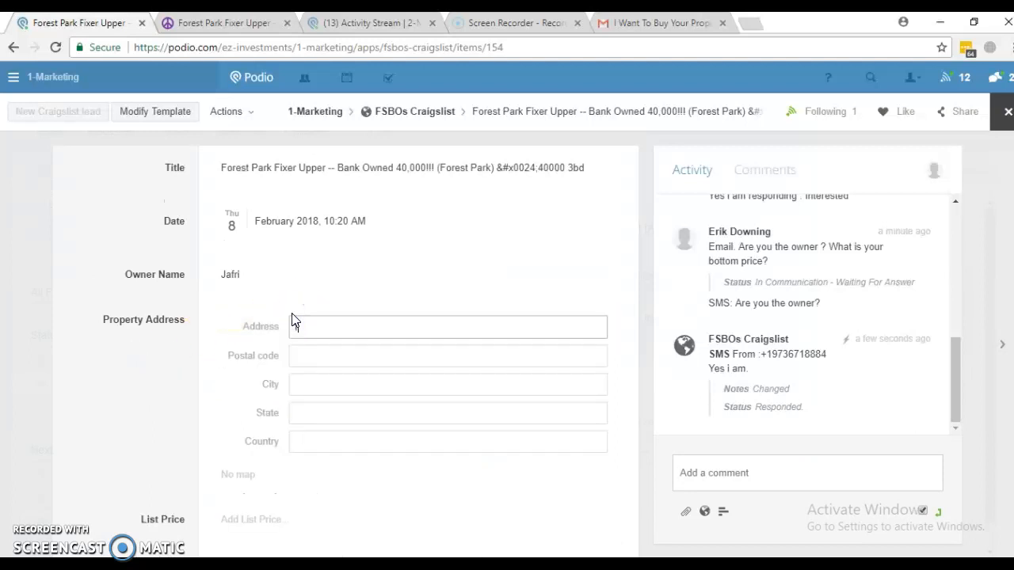
pyautogui.write('123 nA')
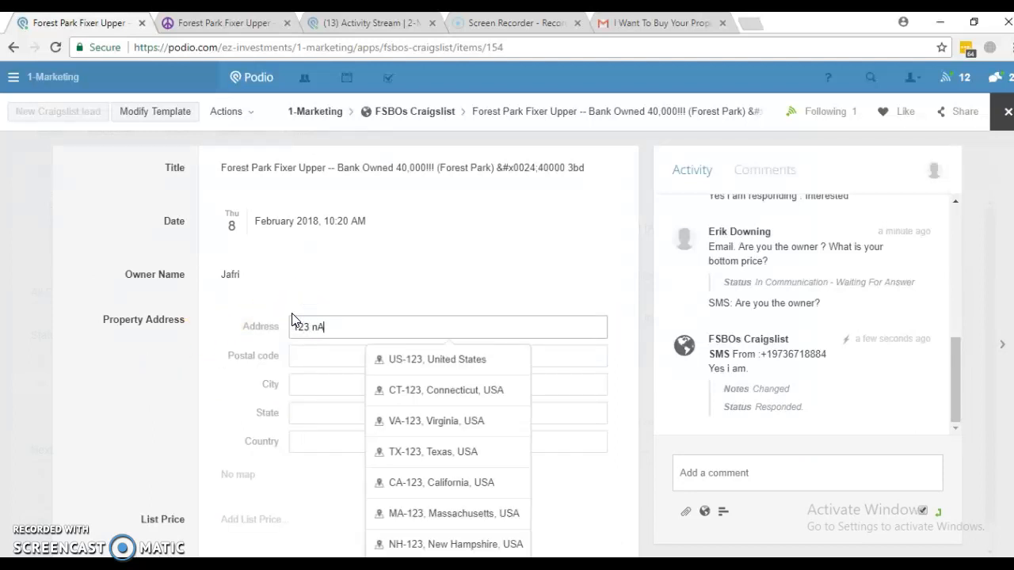
pyautogui.press('BackSpace')
pyautogui.press('BackSpace')
pyautogui.write('mAIN st')
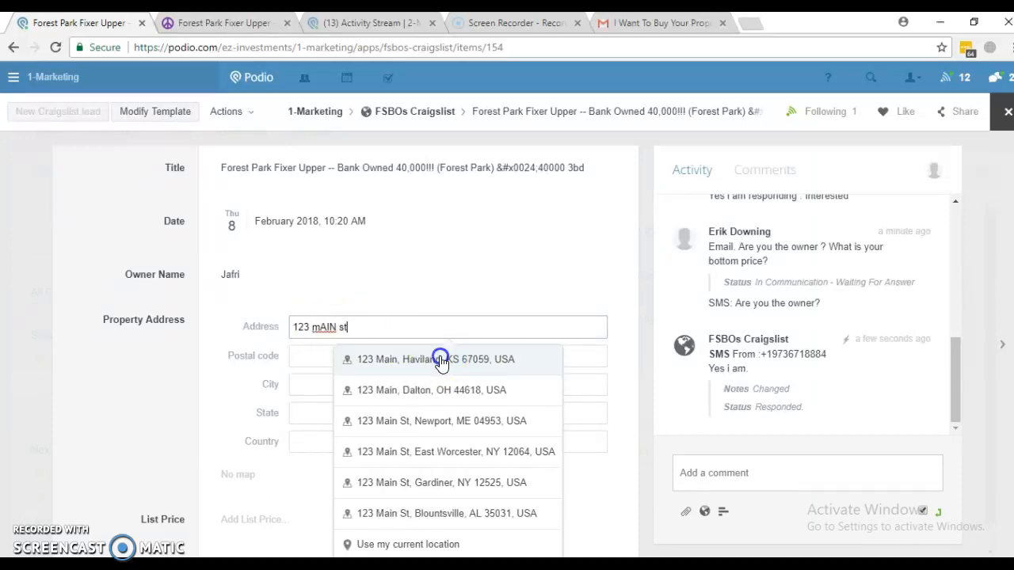
pyautogui.click(442, 359)
pyautogui.click(186, 345)
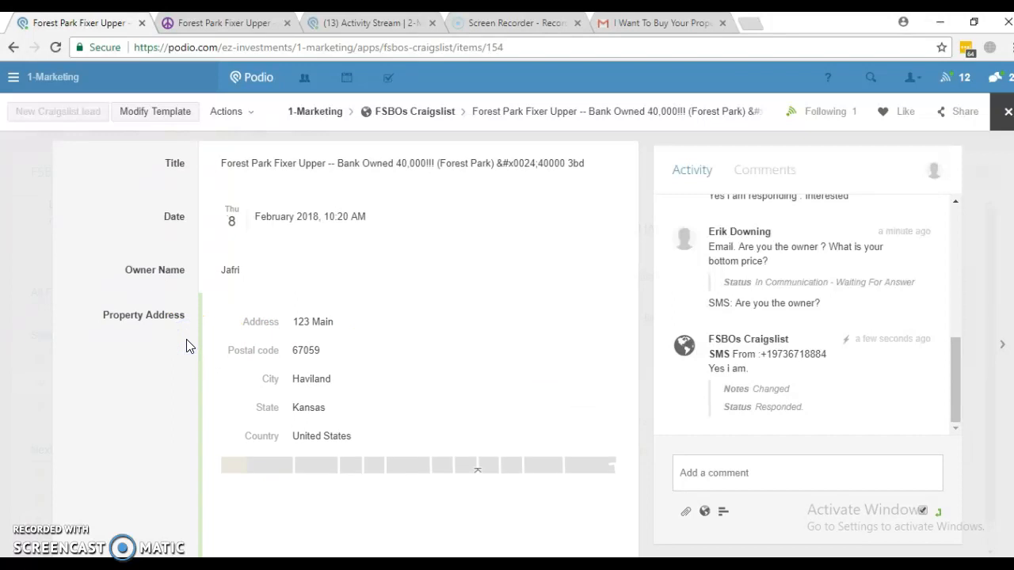
# Copy the price 40,000 from the Craigslist listing's title into the lead's List Price in Podio
pyautogui.scroll(-1, 186, 346)
pyautogui.scroll(-2, 187, 343)
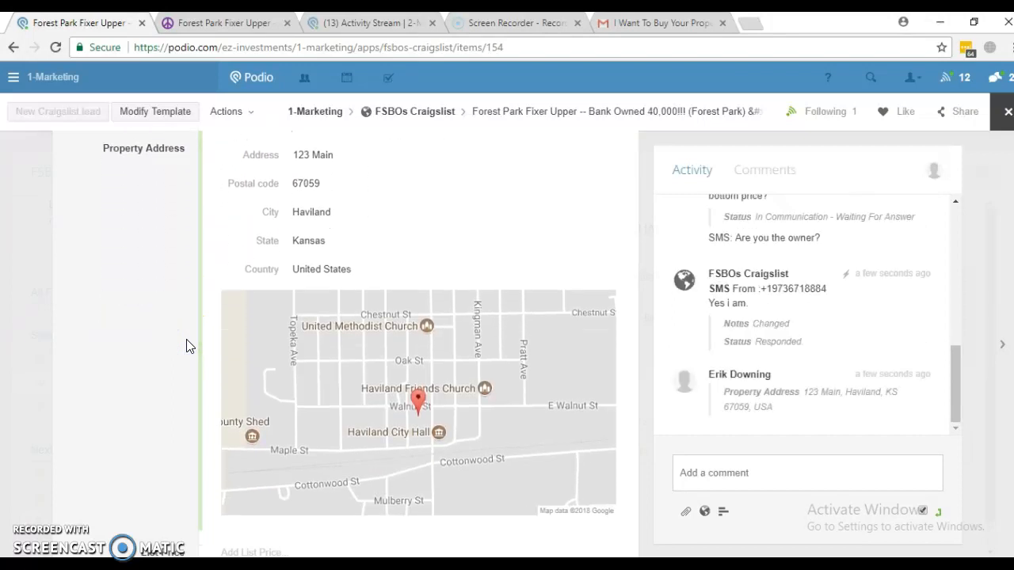
pyautogui.scroll(-1, 188, 339)
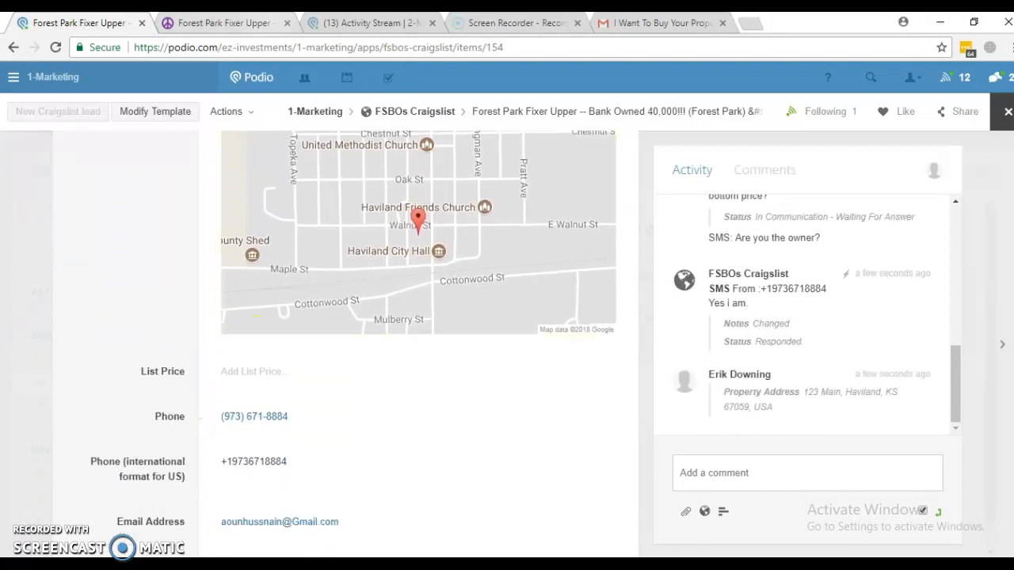
pyautogui.click(237, 23)
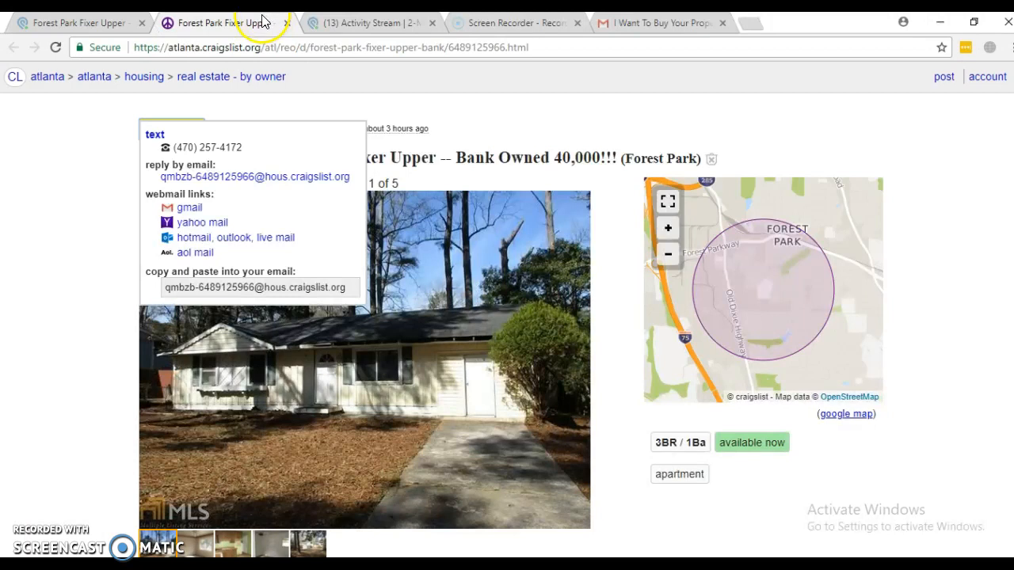
pyautogui.click(442, 147)
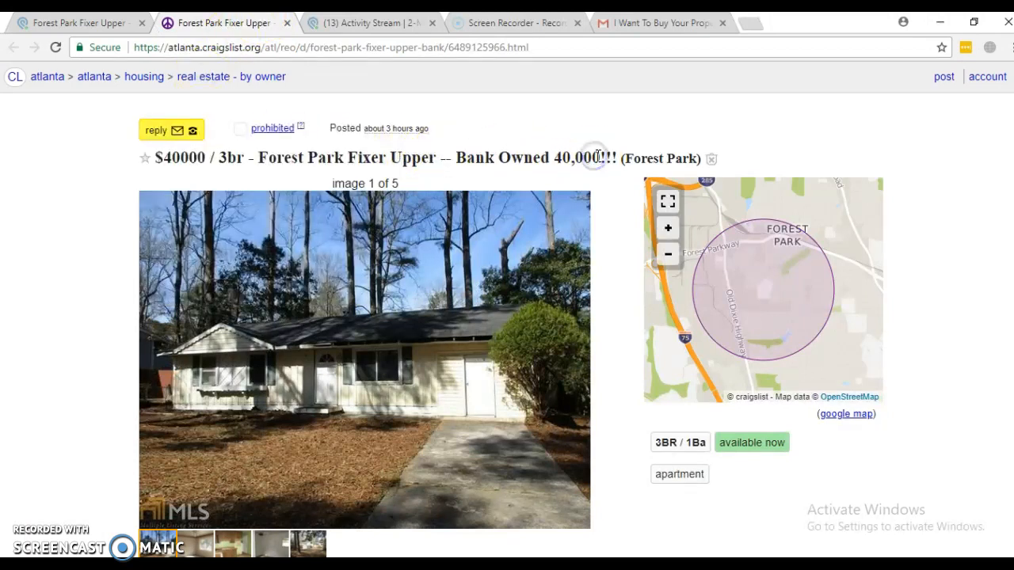
pyautogui.moveTo(602, 155); pyautogui.dragTo(553, 156)
pyautogui.hotkey('ctrl', 'c')
pyautogui.click(56, 23)
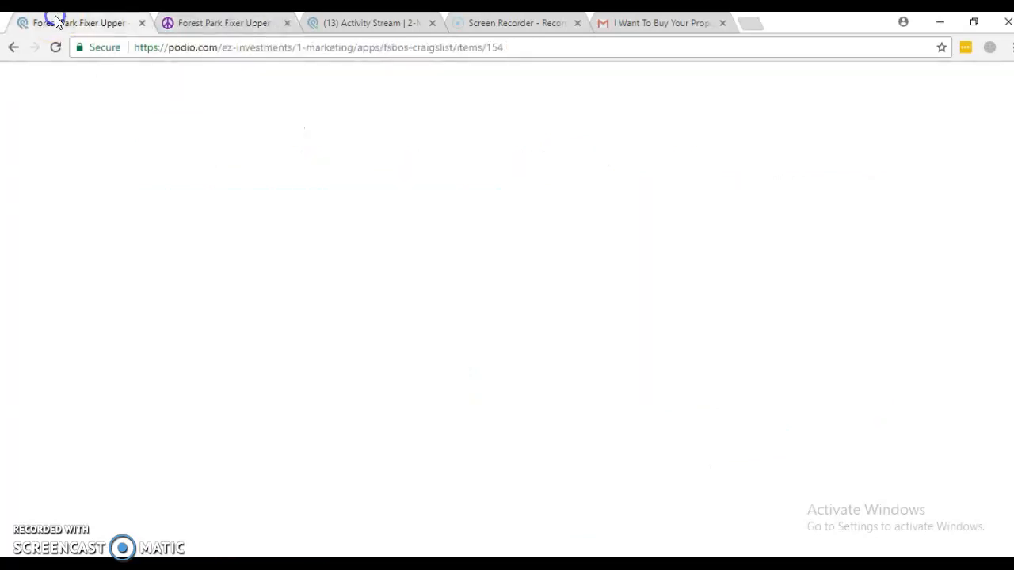
pyautogui.click(237, 371)
pyautogui.hotkey('ctrl', 'v')
# Review the lead's logged Notes and its Status options, including the waiting-for-answer and waiting-on-reply states
pyautogui.scroll(-4, 178, 364)
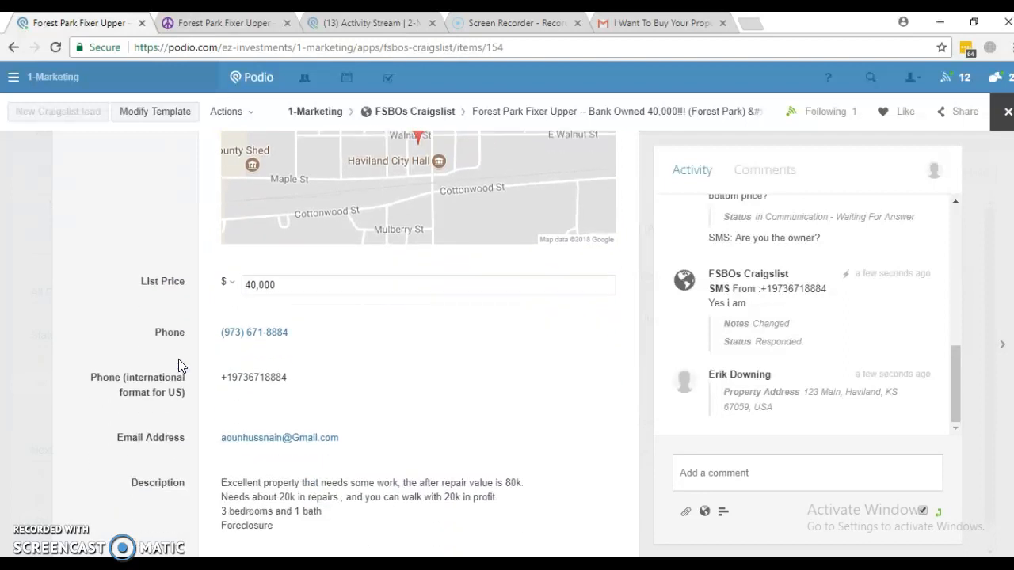
pyautogui.scroll(-9, 178, 364)
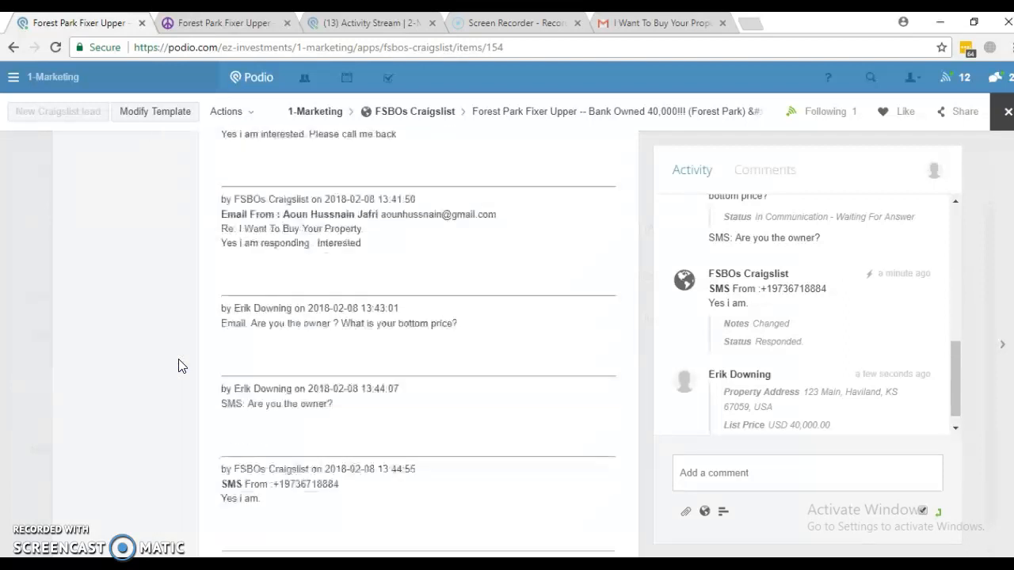
pyautogui.scroll(-2, 178, 364)
pyautogui.click(301, 340)
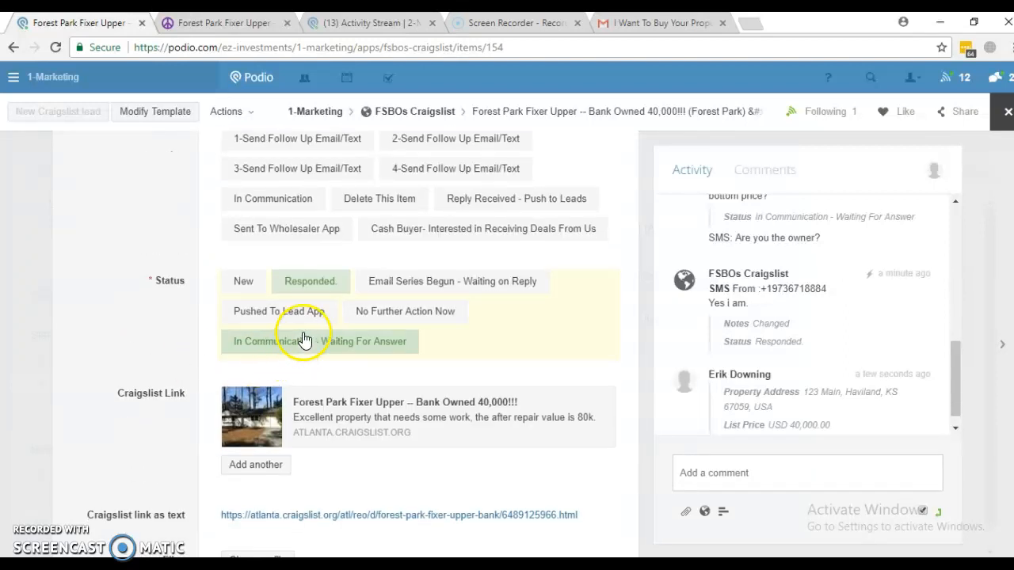
pyautogui.click(487, 282)
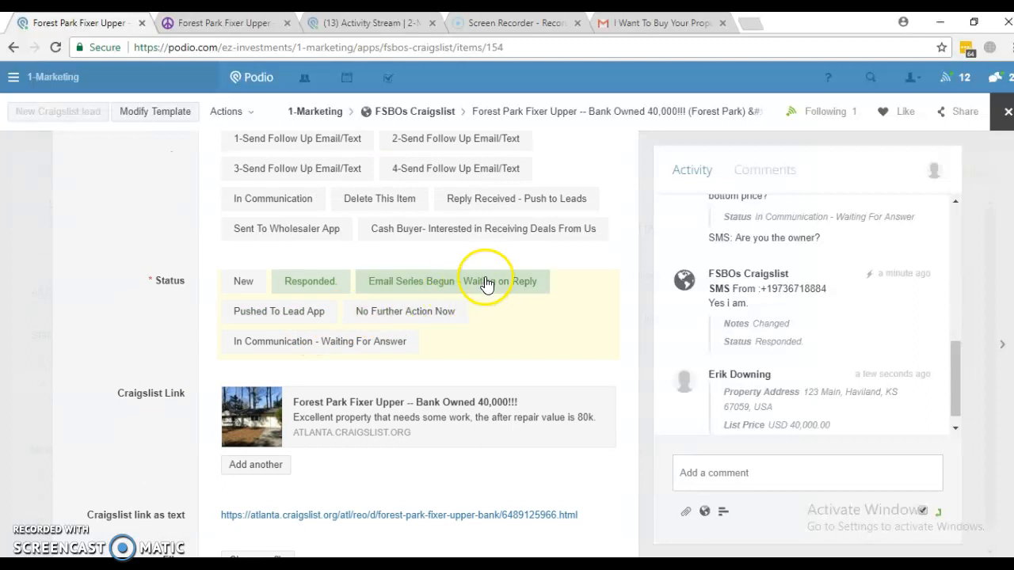
# Set the lead's Next Action to Reply Received - Push to Leads
pyautogui.click(523, 211)
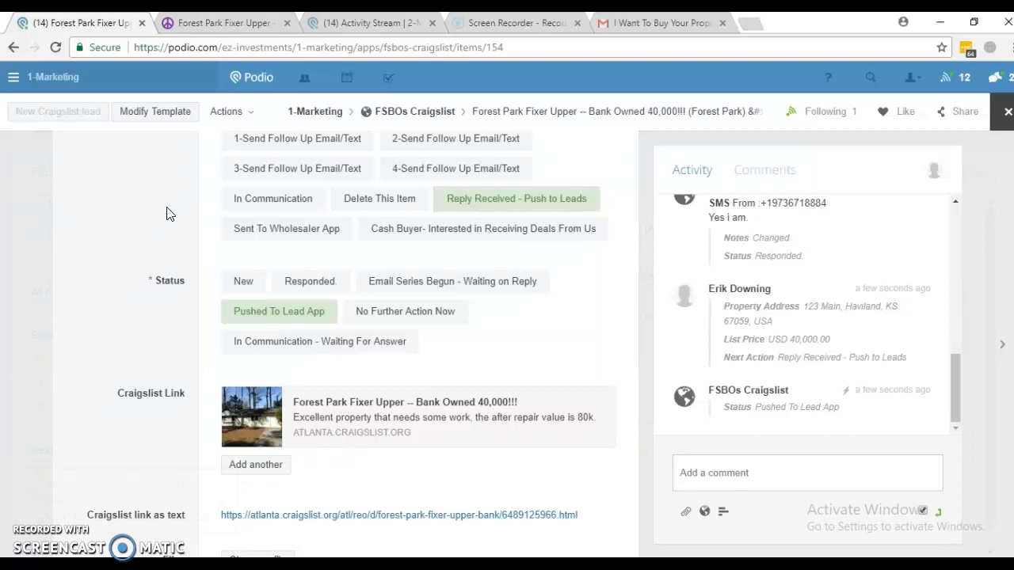
# Review the lead's Next Action options for sending the first email/text and the numbered follow-up emails/texts
pyautogui.scroll(2, 172, 220)
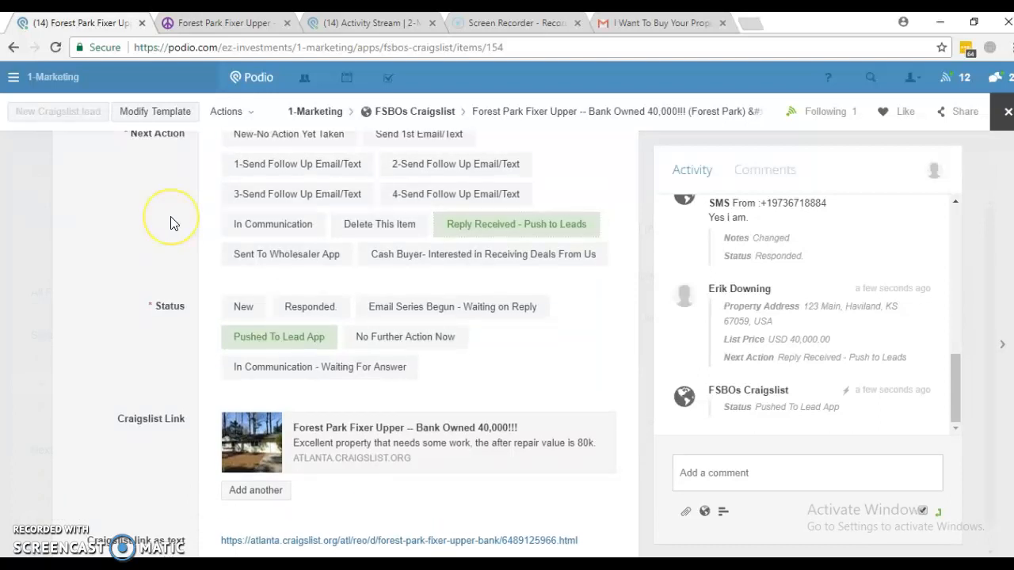
pyautogui.click(385, 235)
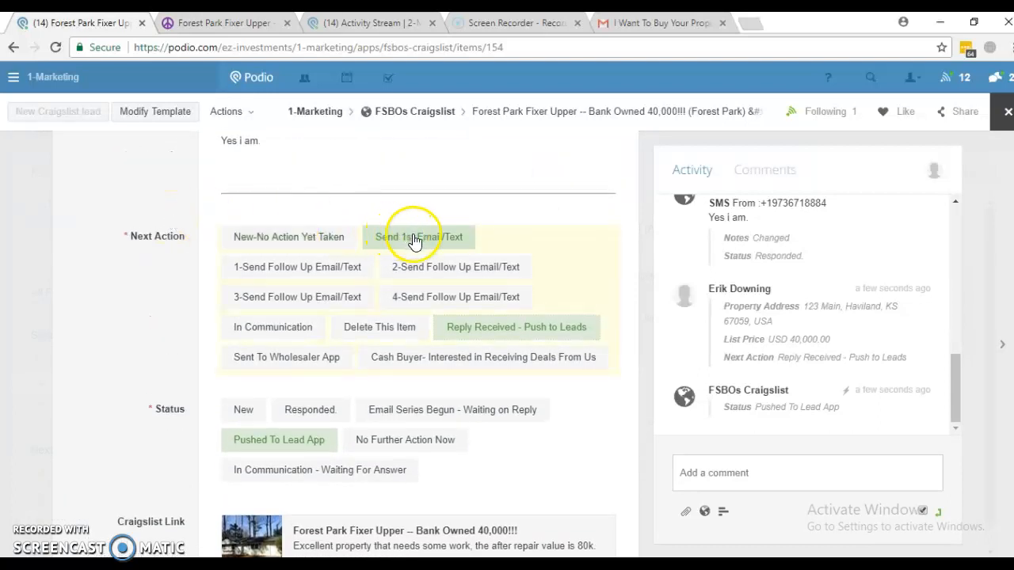
pyautogui.click(317, 266)
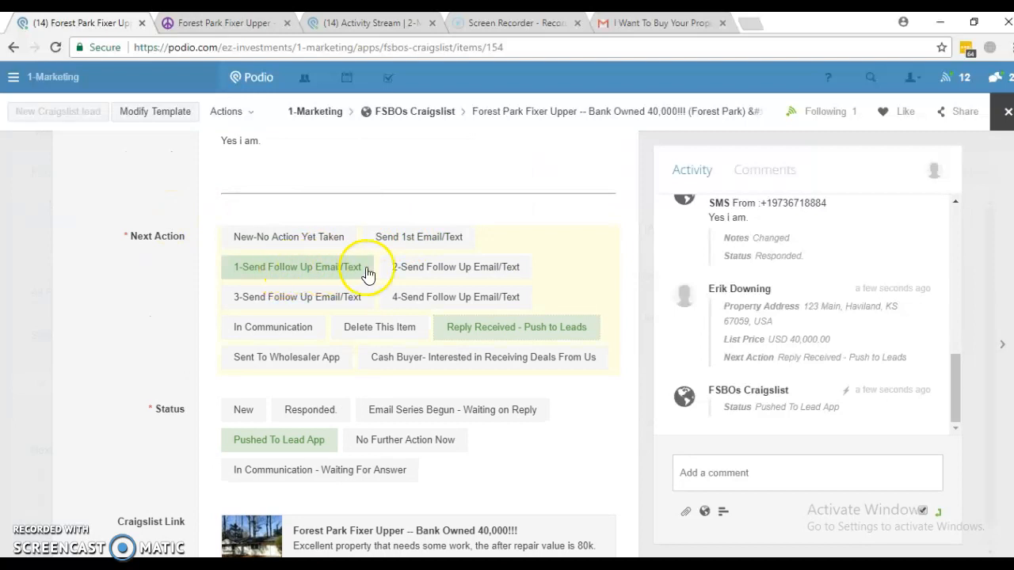
pyautogui.click(428, 270)
pyautogui.click(409, 238)
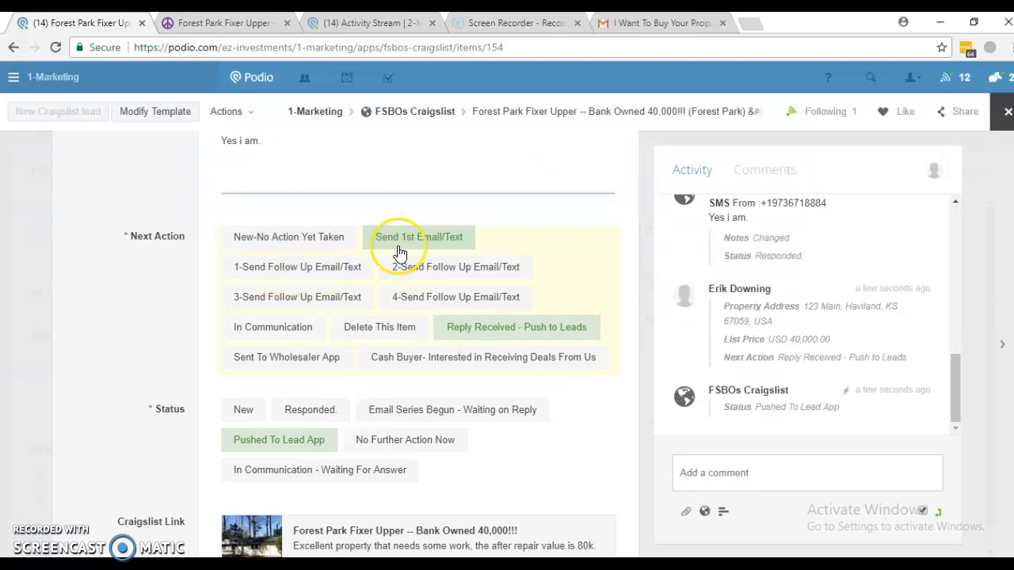
pyautogui.click(297, 269)
pyautogui.click(432, 297)
pyautogui.click(273, 269)
pyautogui.click(432, 268)
pyautogui.click(357, 273)
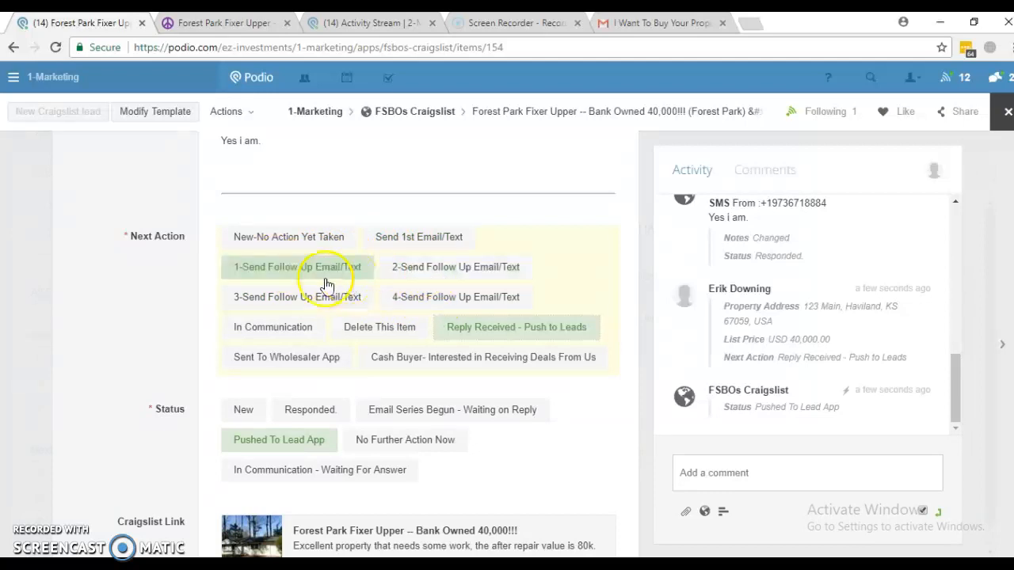
pyautogui.click(225, 275)
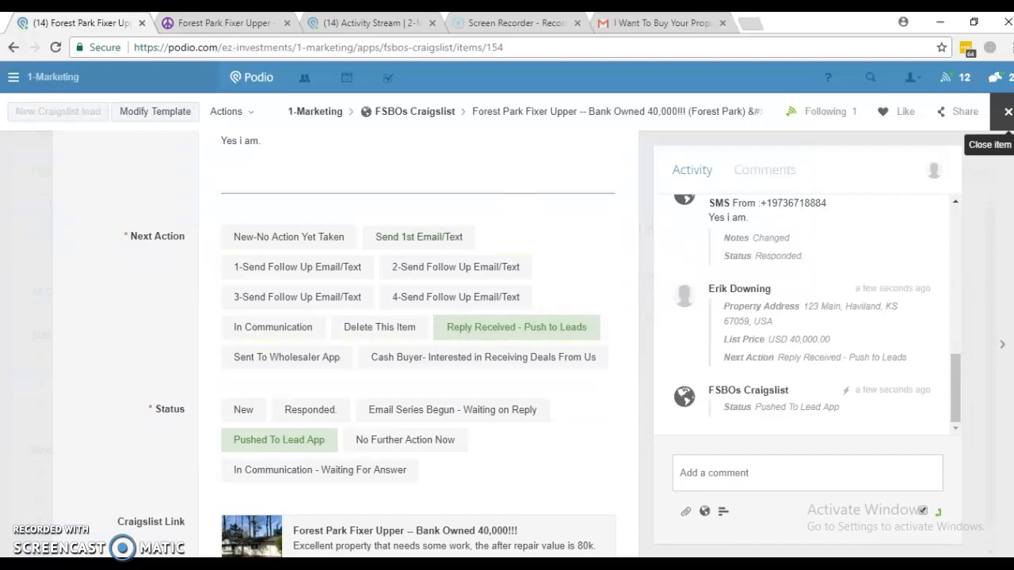
# Close the lead and view the FSBOs Craigslist items filtered by status Responded and by Pushed To Lead App
pyautogui.click(1008, 112)
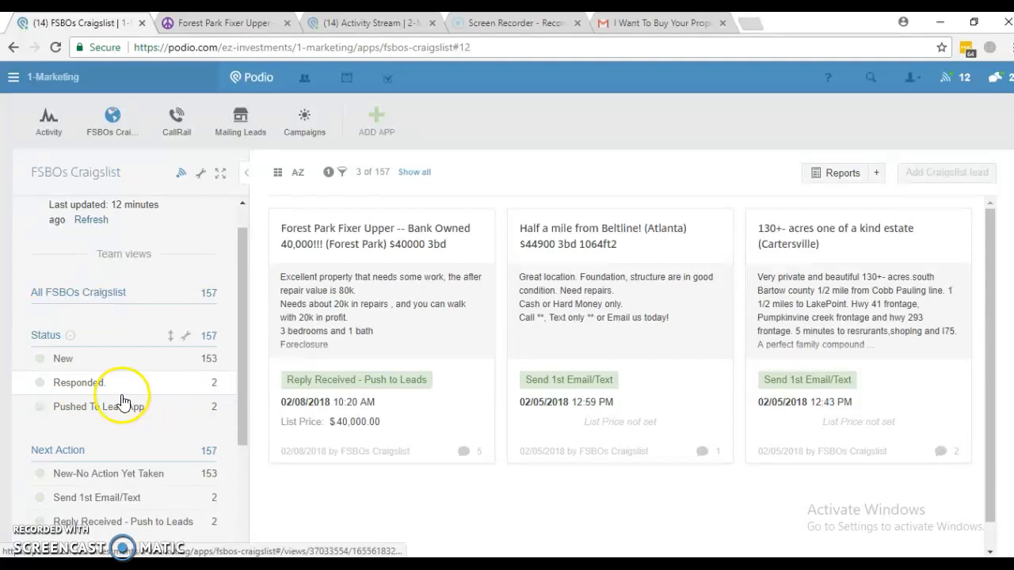
pyautogui.click(79, 383)
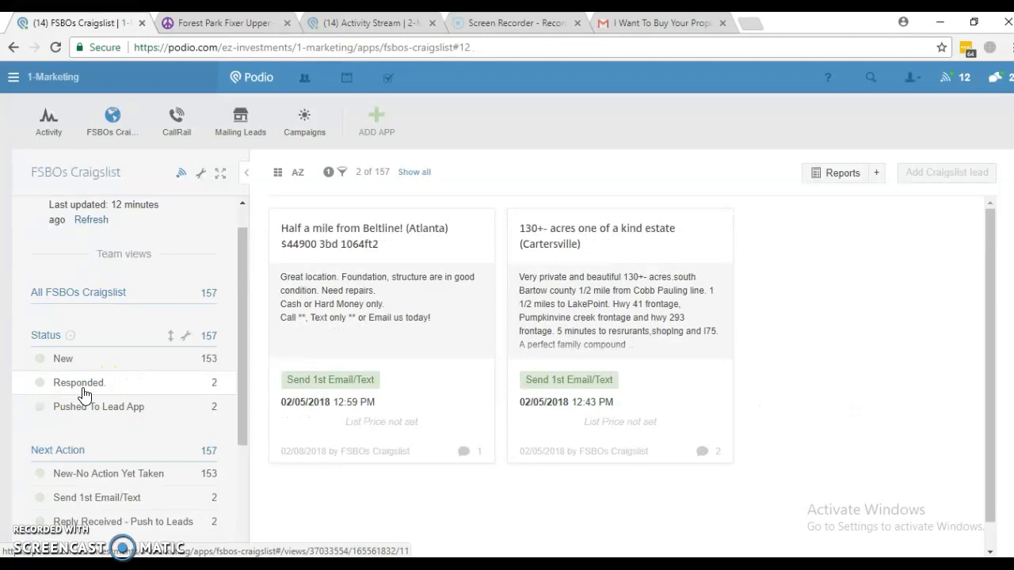
pyautogui.click(119, 413)
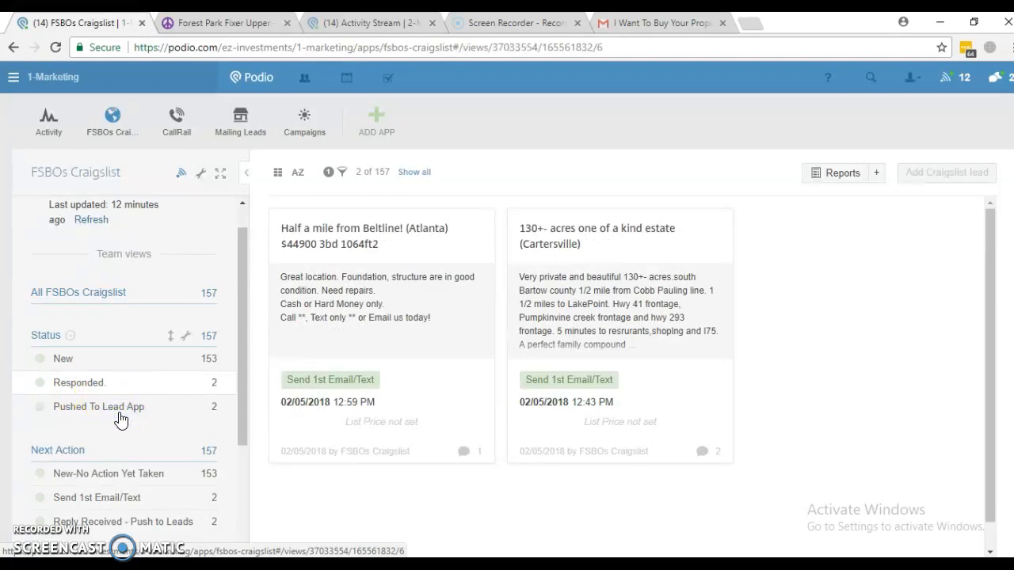